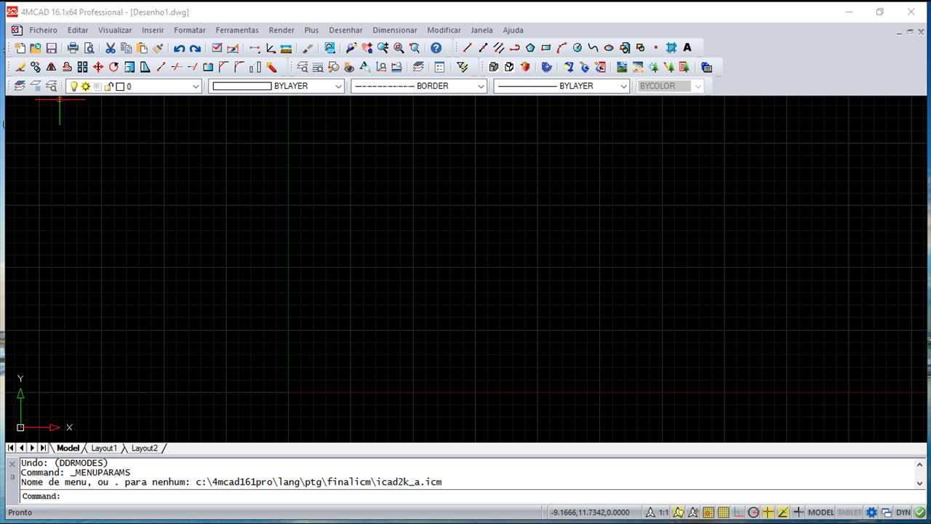
Step: Make layer 0 the current layer in the layer explorer and close the explorer
left_click(53, 86)
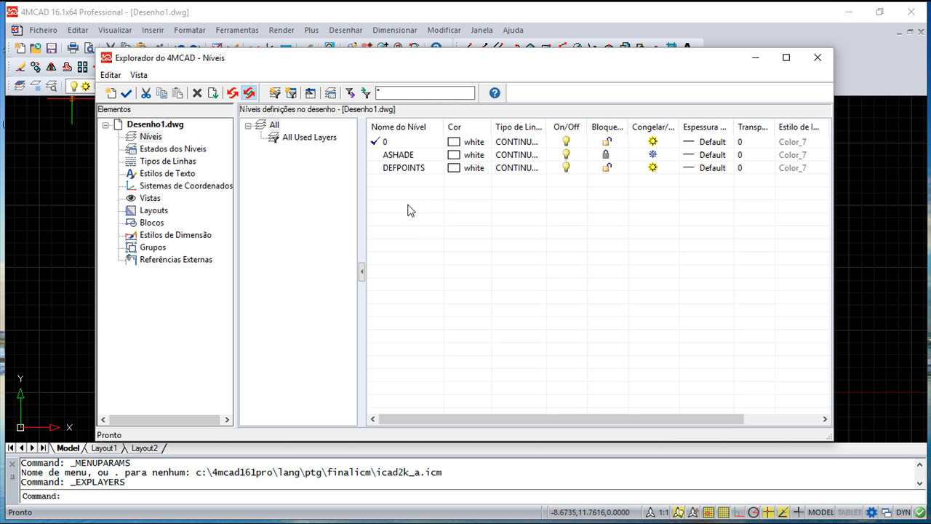
right_click(424, 144)
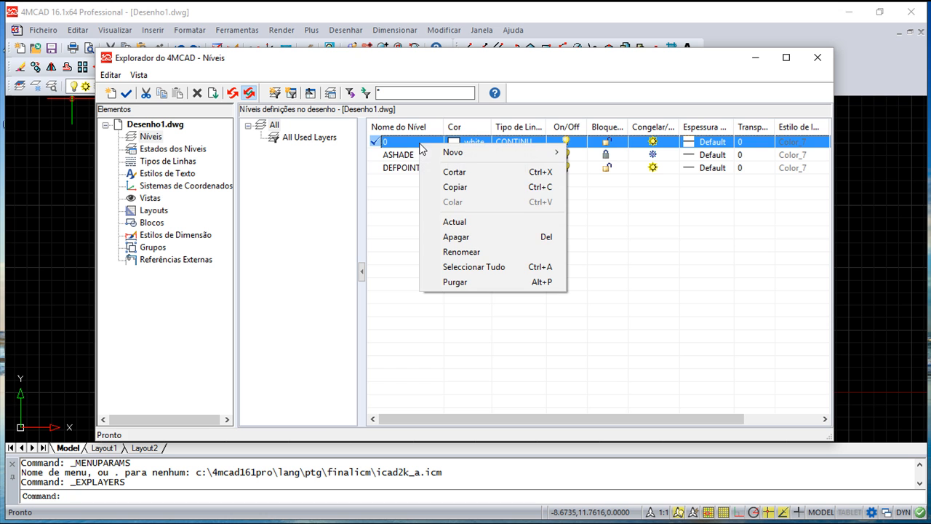
left_click(473, 226)
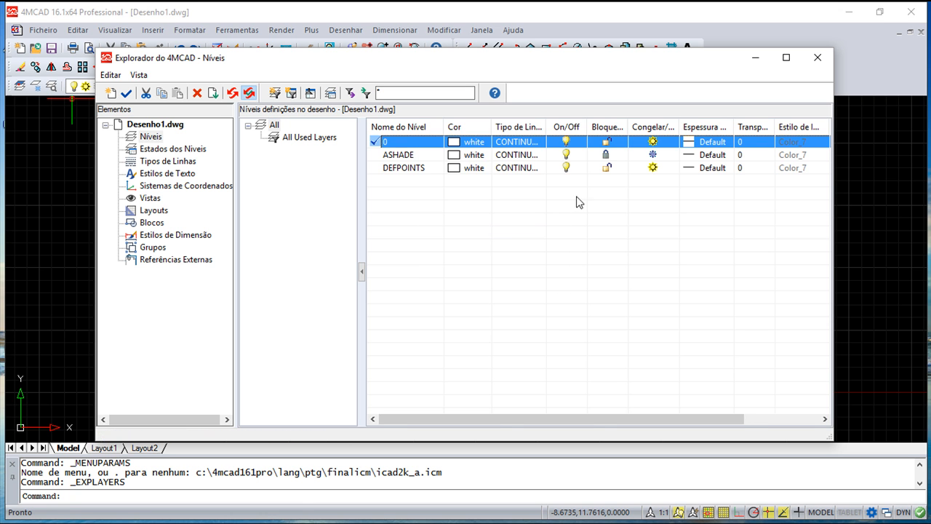
left_click(417, 231)
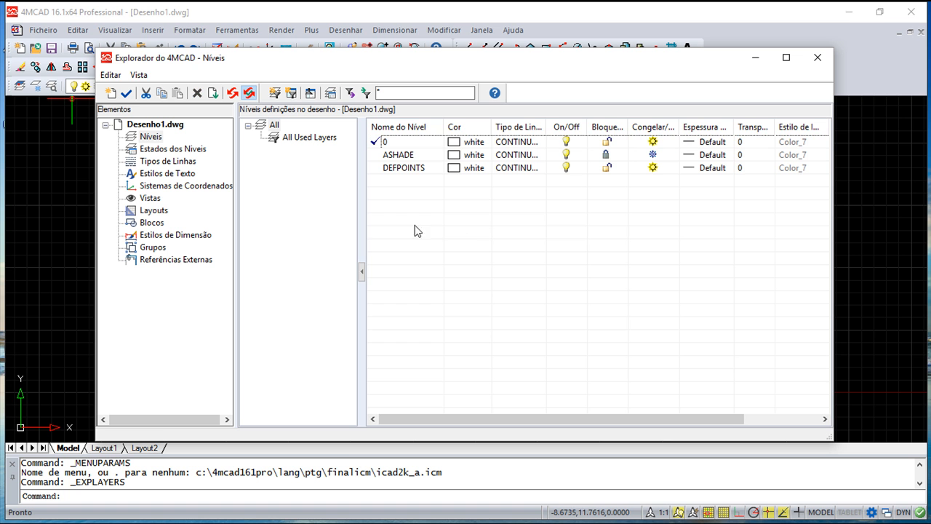
left_click(818, 58)
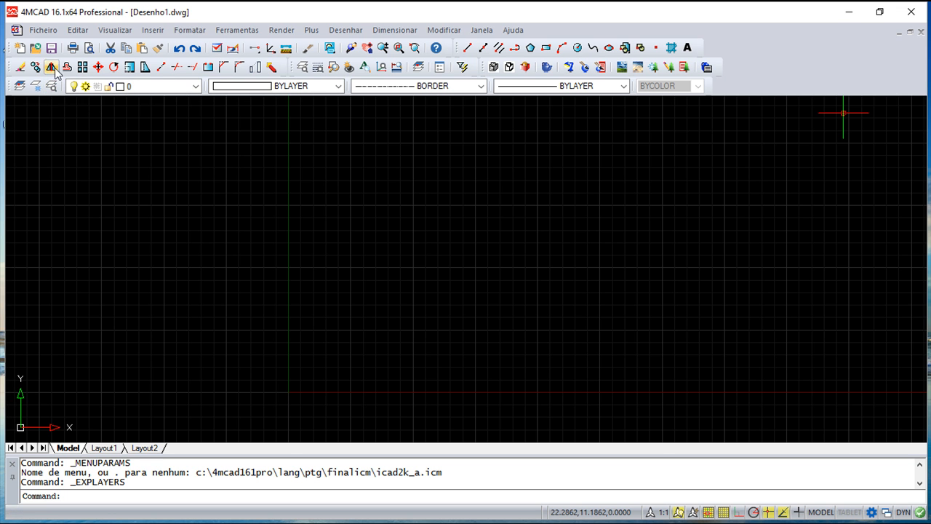
Step: Open the drawing explorer to view the layer definitions, and close it again
left_click(192, 32)
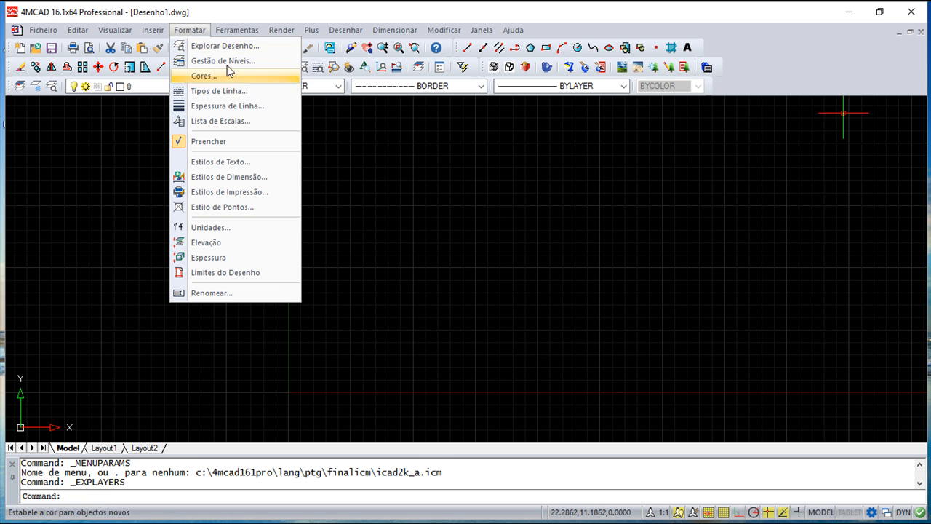
left_click(221, 50)
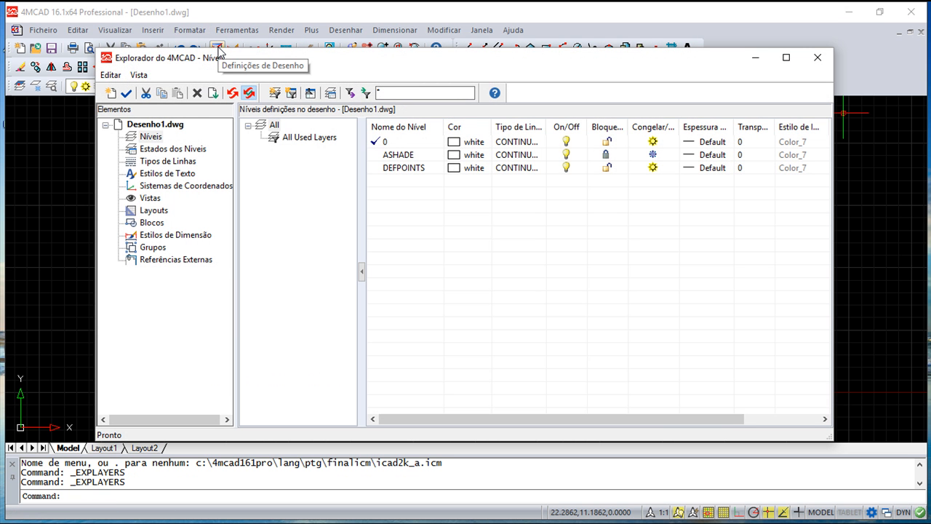
left_click(818, 58)
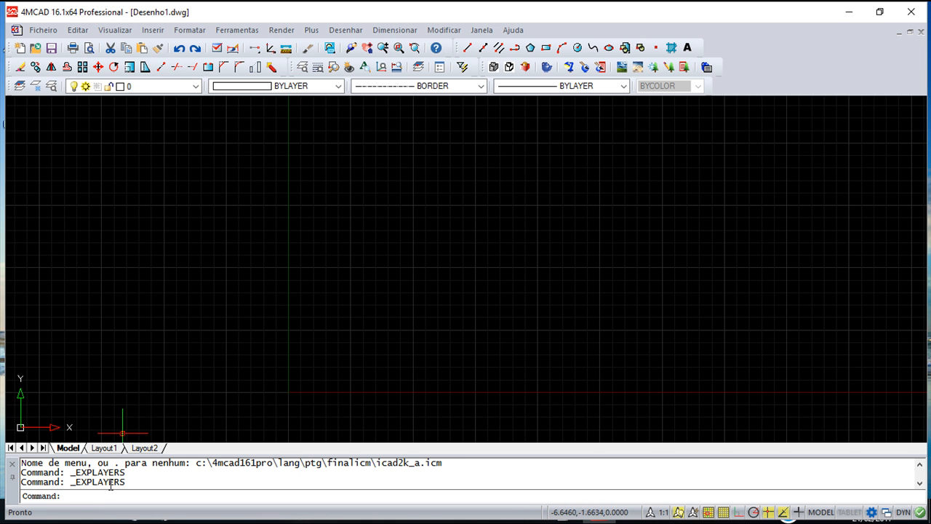
Step: Run the EXPLAYERS command to view the layer list, and close the explorer window
left_click(86, 496)
type("EXplaye")
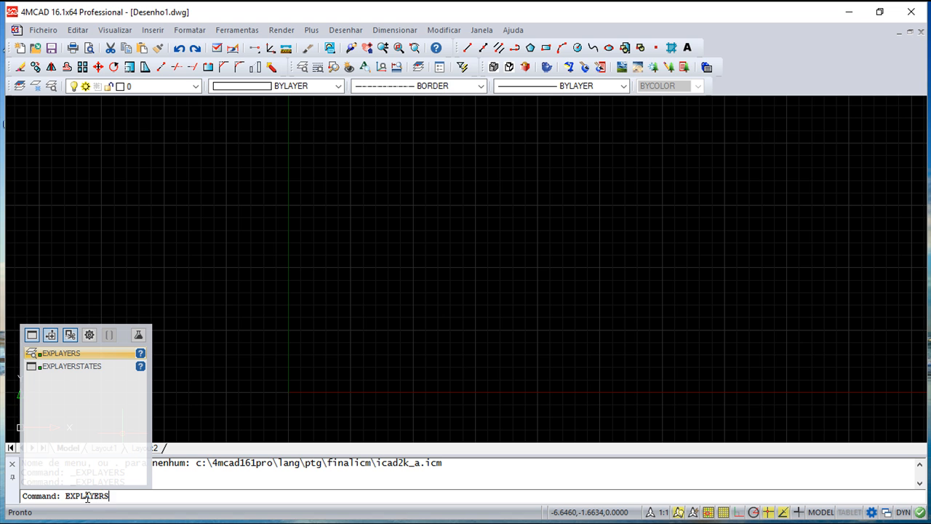
key("Return")
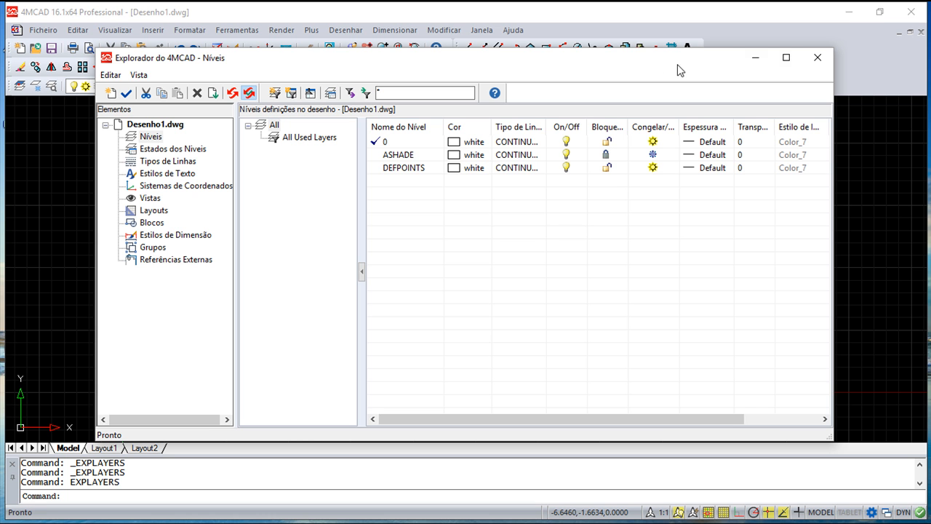
left_click(817, 57)
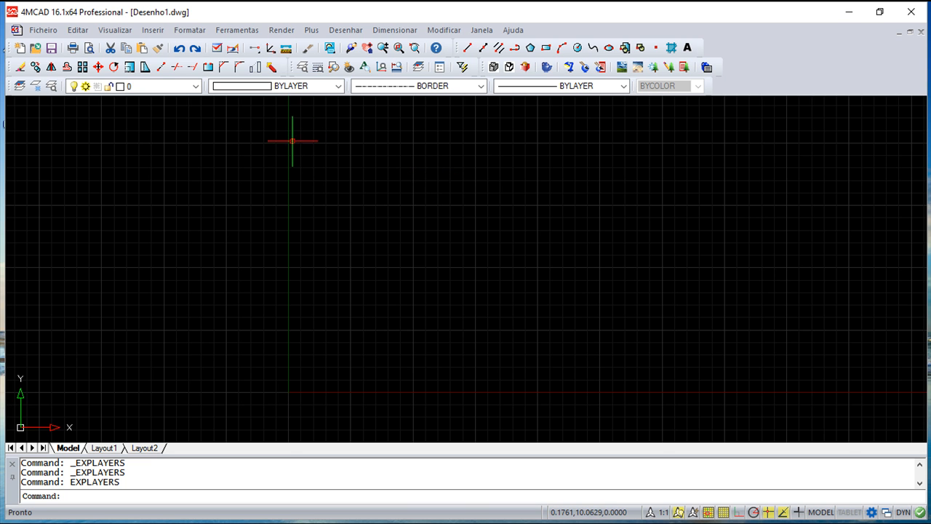
Step: Examine the layer and linetype choices for entity creation in the drawing settings, leaving without applying anything
left_click(228, 31)
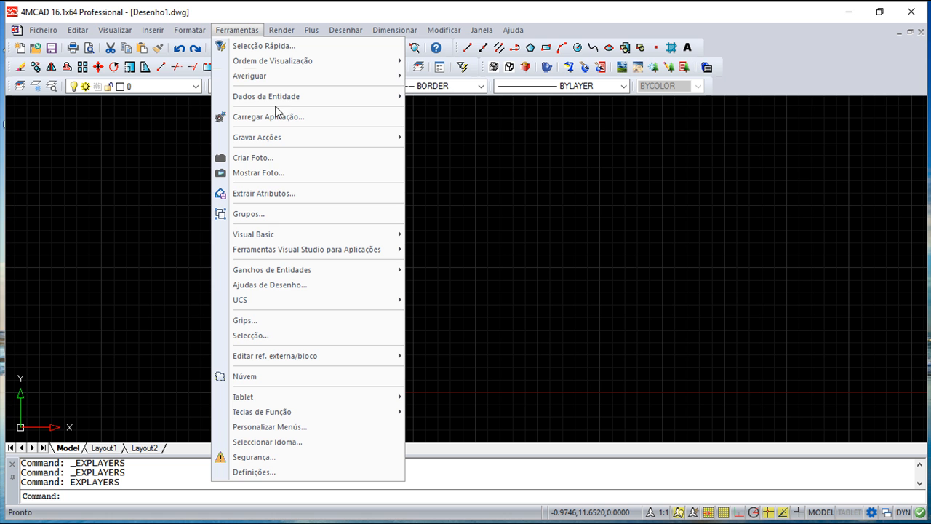
left_click(266, 286)
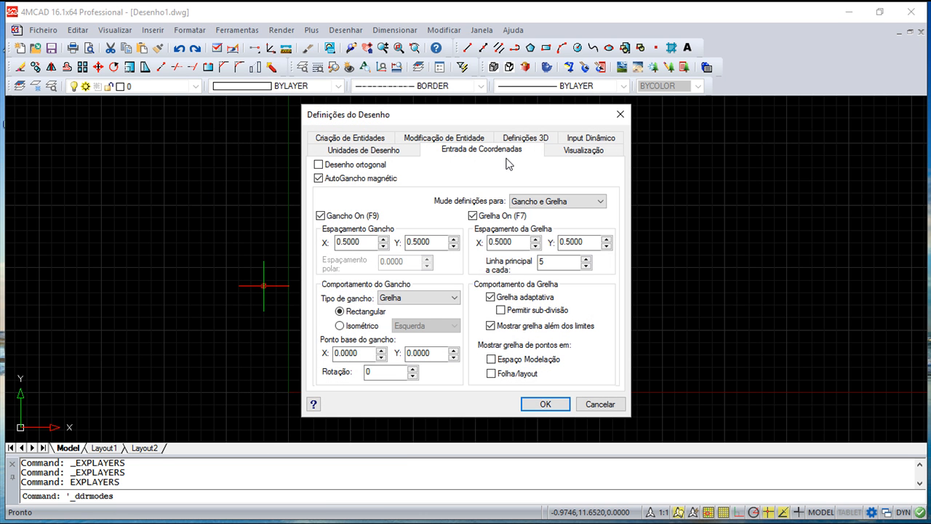
left_click_drag(483, 116, 446, 122)
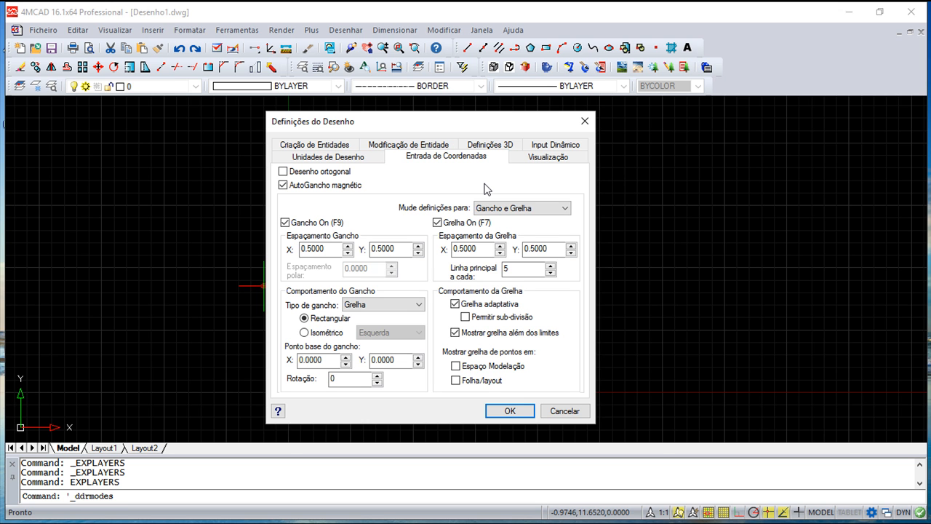
left_click(320, 146)
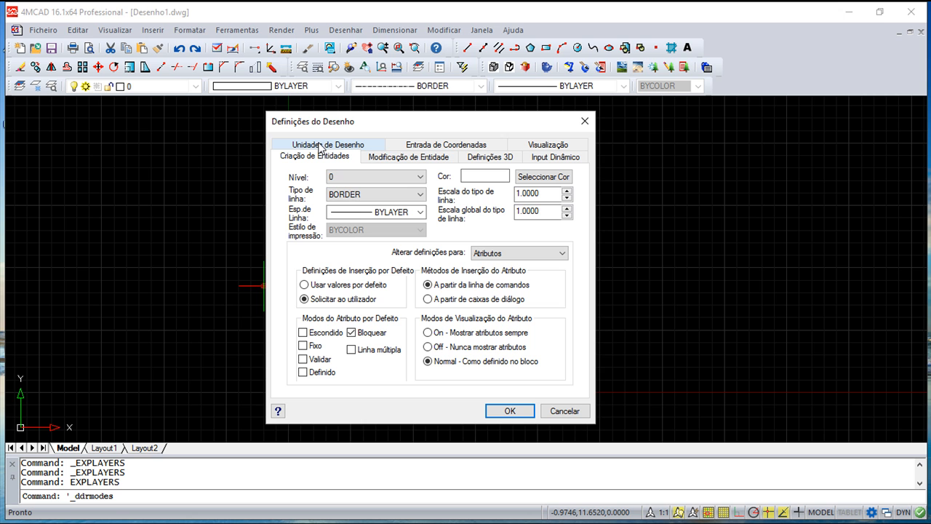
left_click(421, 179)
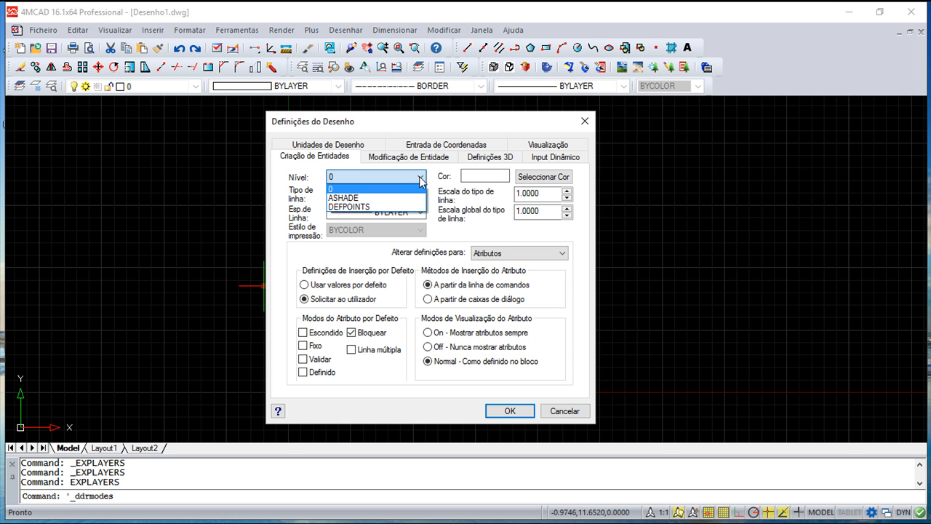
left_click(420, 181)
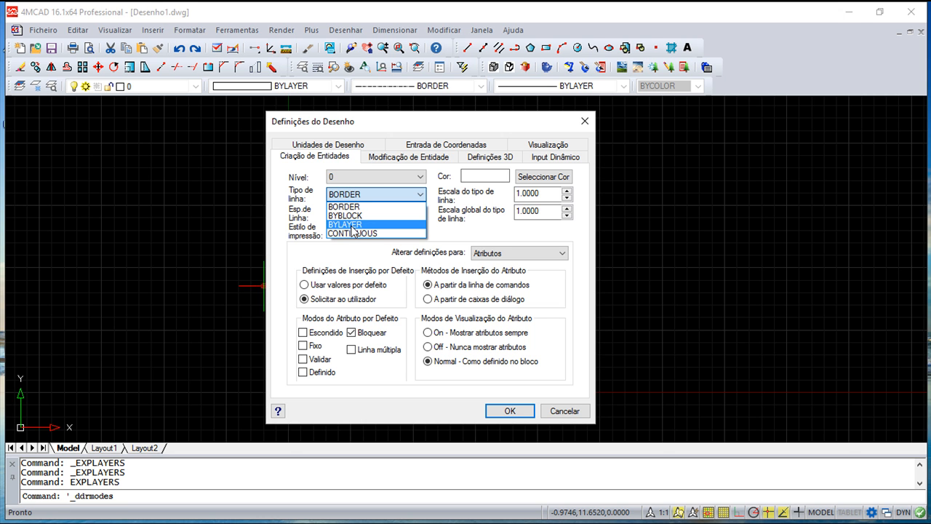
left_click(561, 413)
left_click(565, 411)
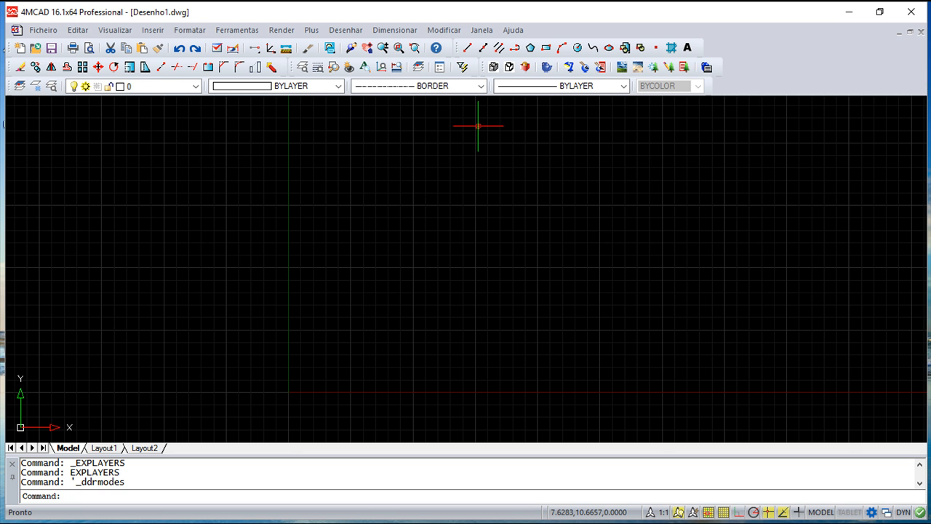
Step: Load the CENTER linetype from the icad.lin file as the current linetype
left_click(482, 87)
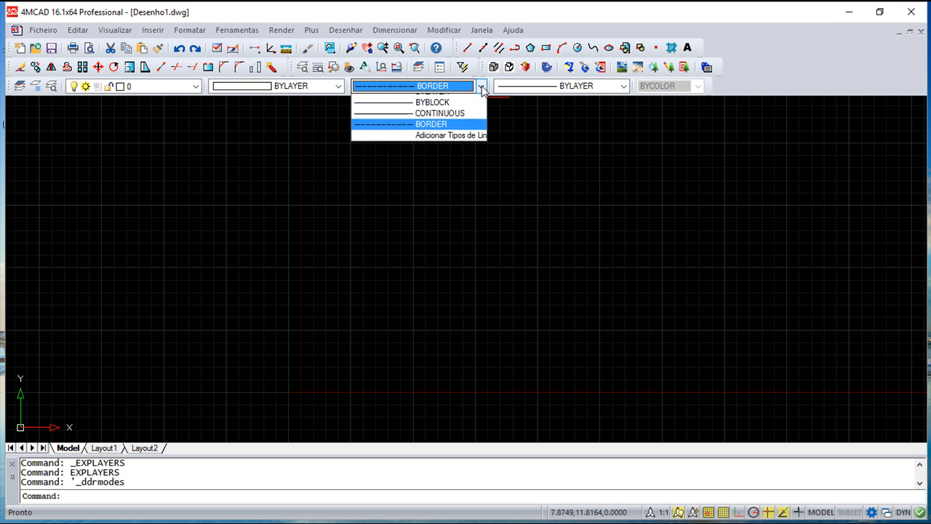
left_click(463, 144)
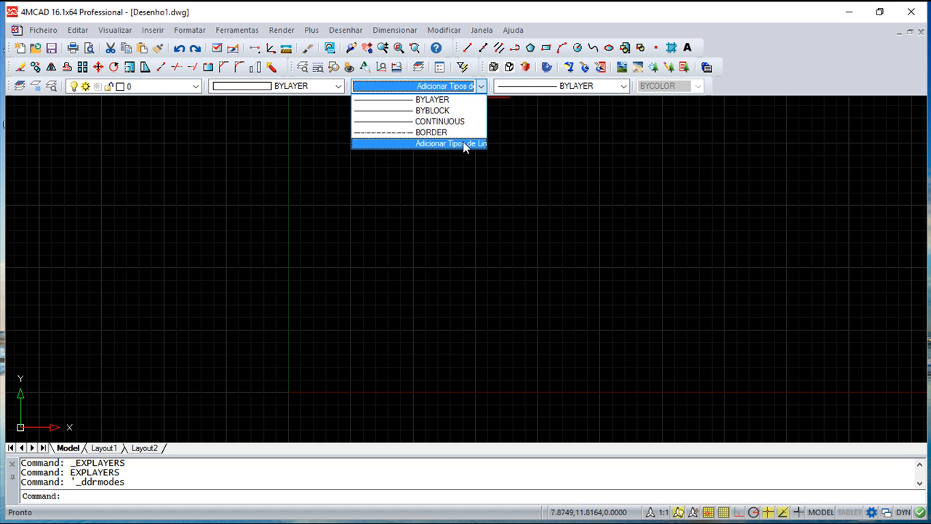
mouse_move(638, 206)
left_mouse_down()
mouse_move(639, 245)
mouse_move(638, 205)
left_mouse_up()
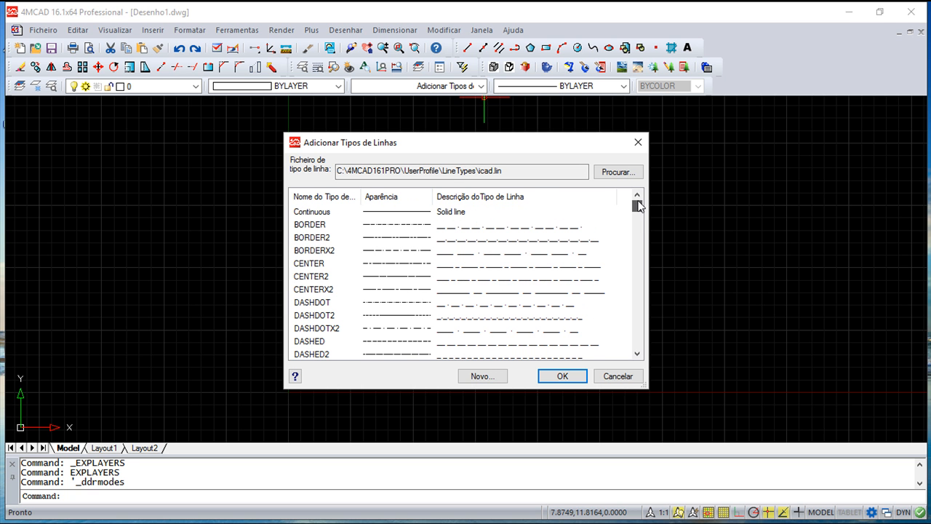
left_click(479, 266)
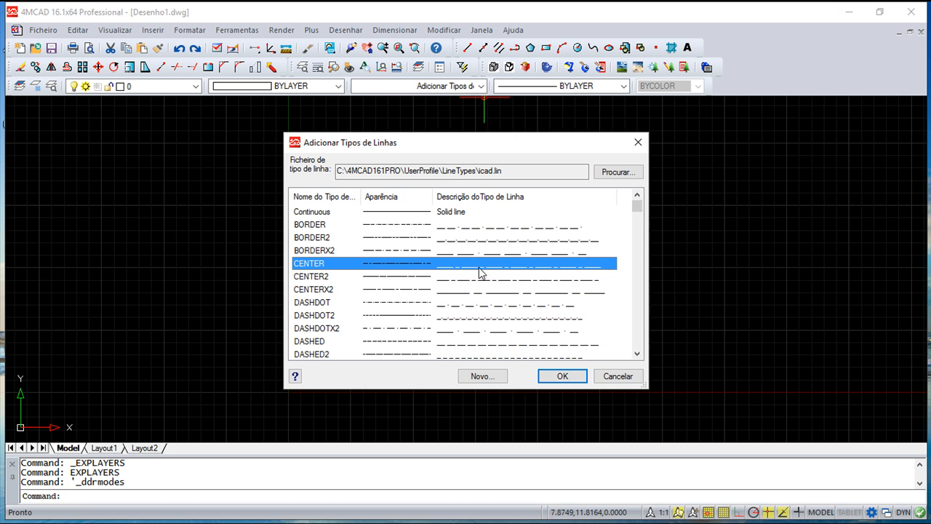
left_click(557, 377)
left_click(482, 86)
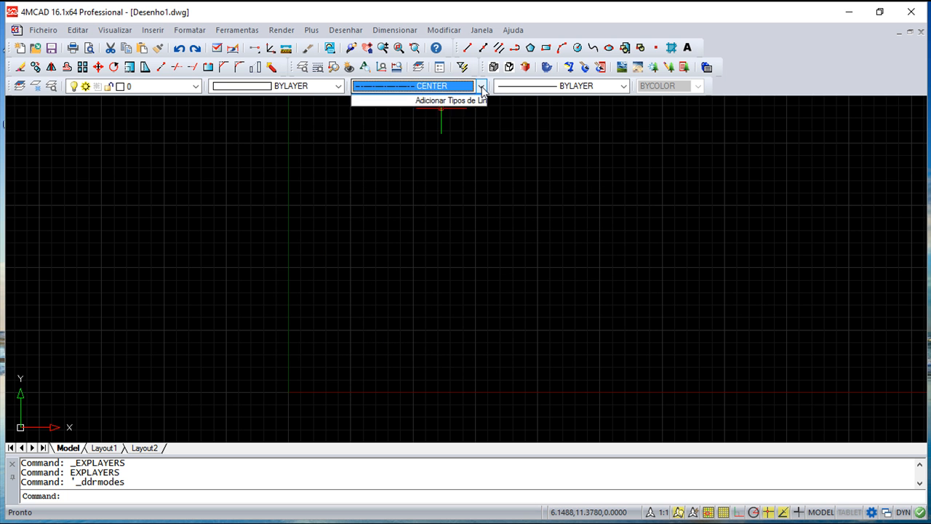
key("Escape")
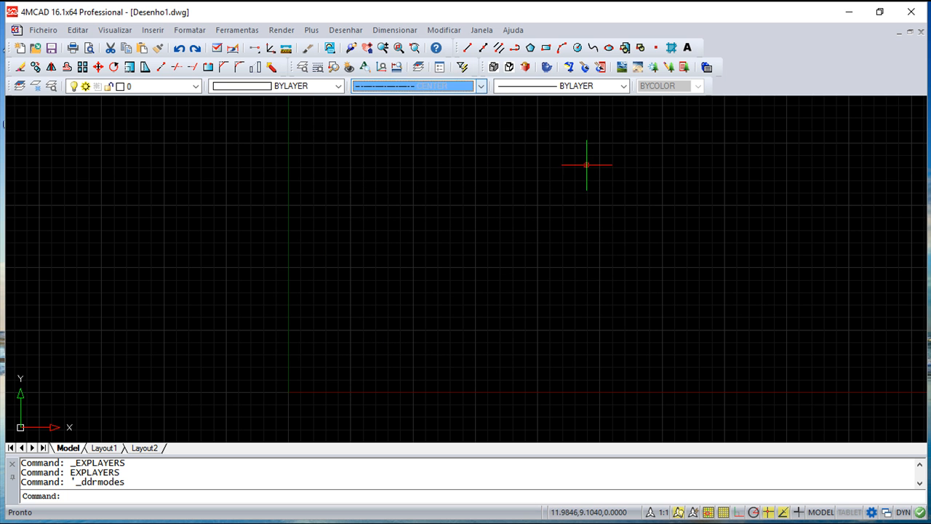
Step: Open the entity creation settings of the drawing and examine the available linetypes and lineweights
left_click(190, 30)
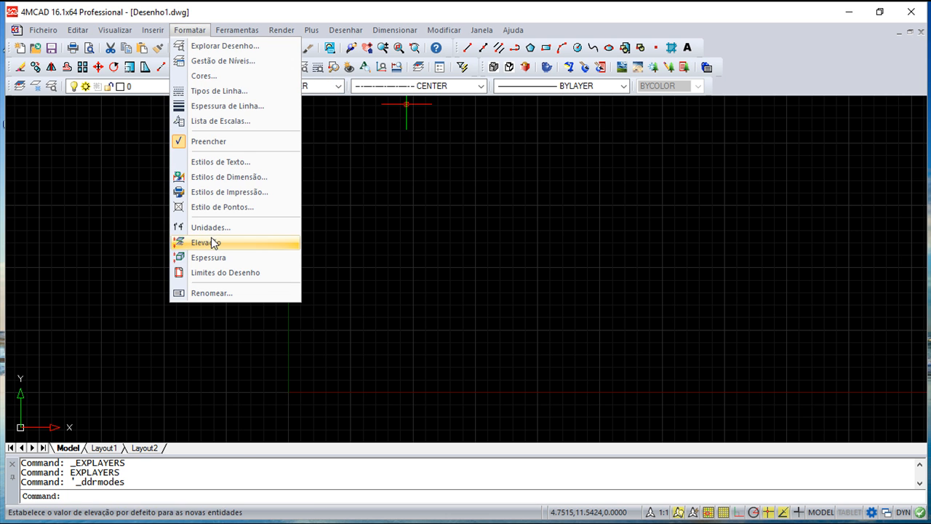
mouse_move(227, 31)
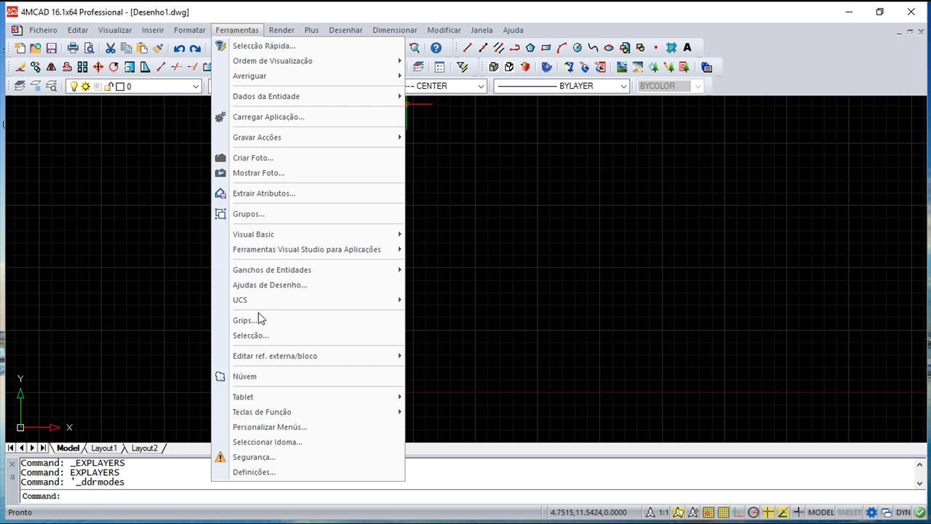
left_click(273, 286)
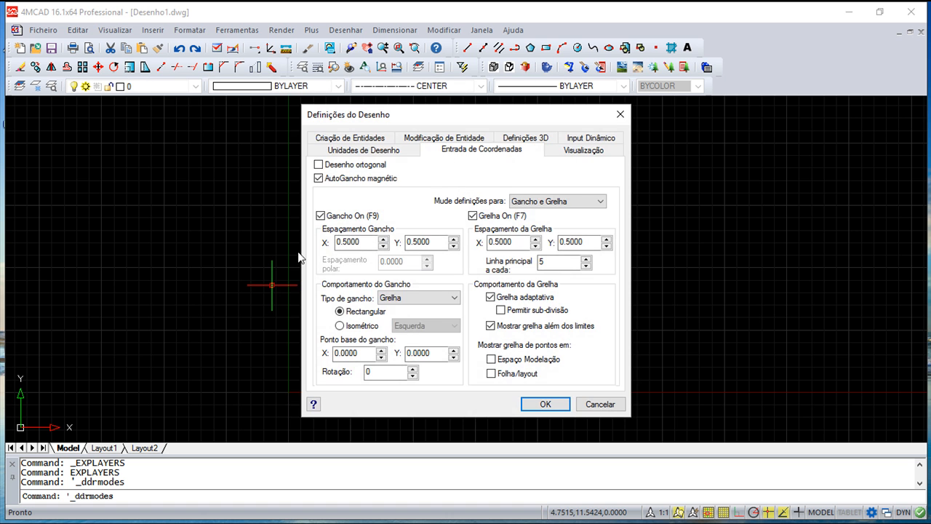
left_click(363, 142)
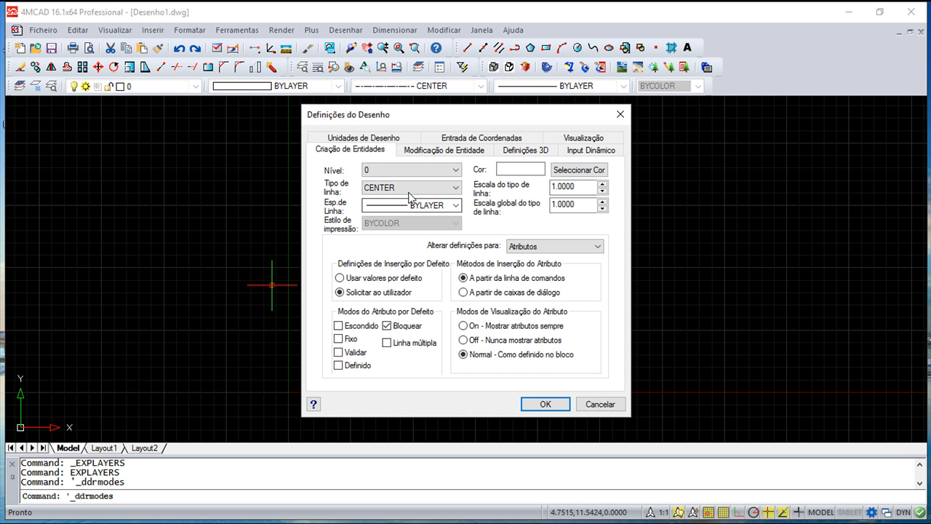
left_click(455, 188)
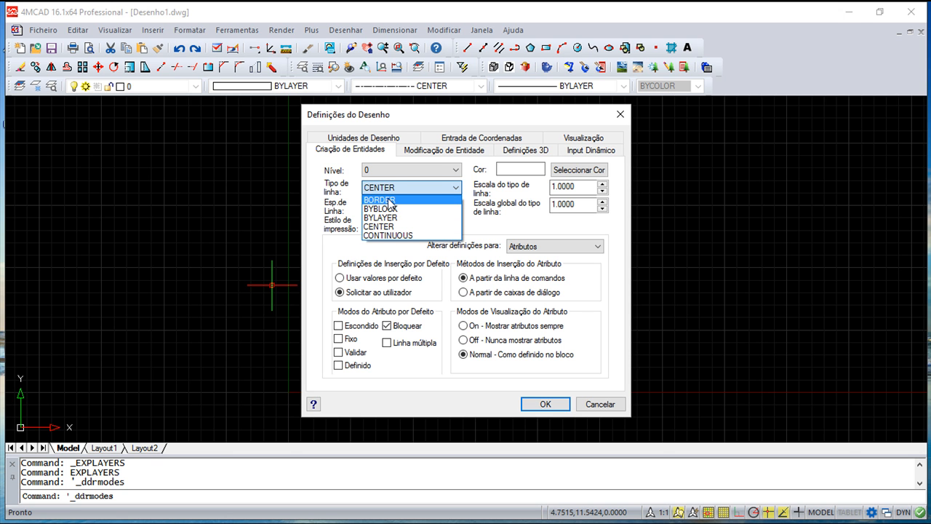
left_click(498, 233)
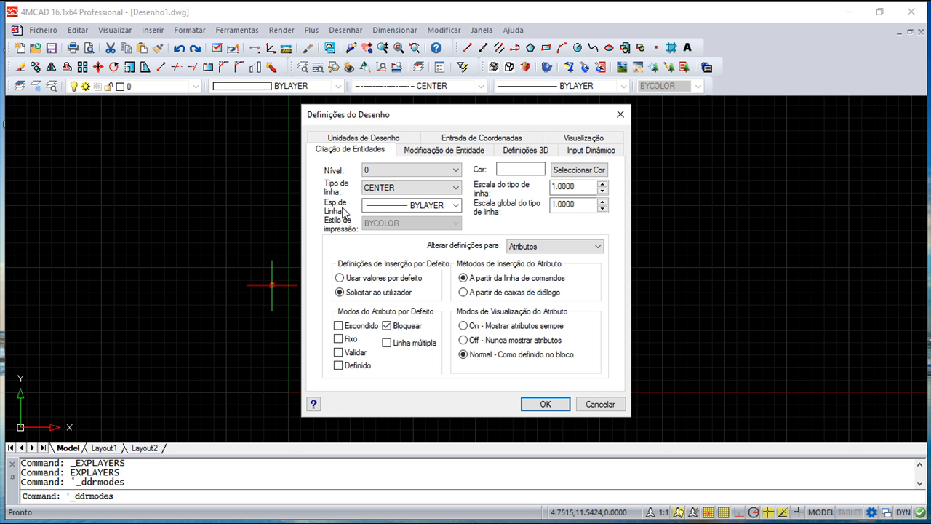
left_click(456, 205)
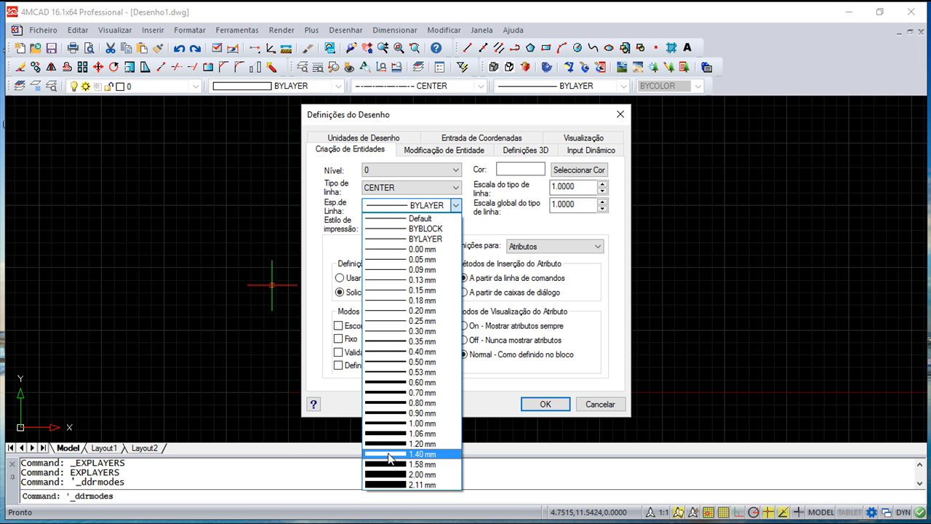
left_click(466, 219)
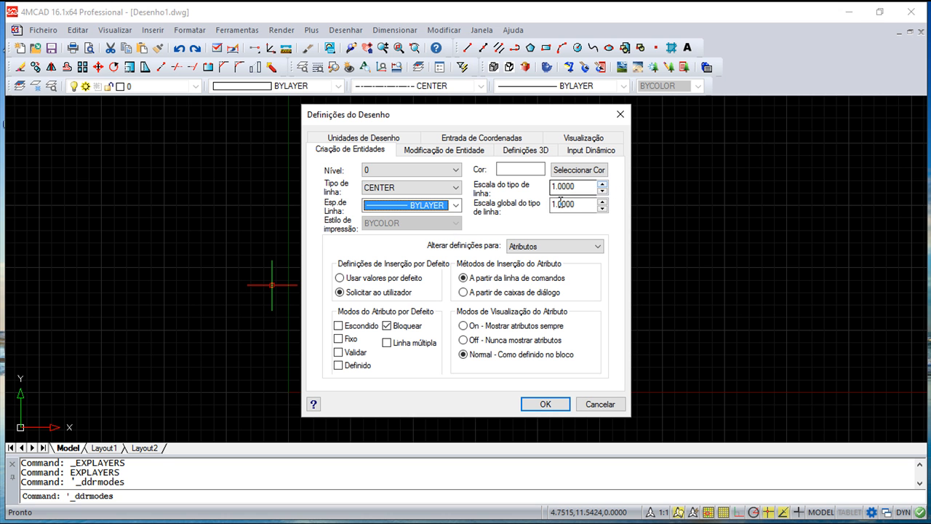
Step: Set the colour for new entities to standard green, index 3, and apply the drawing settings
left_click(577, 170)
left_click(331, 229)
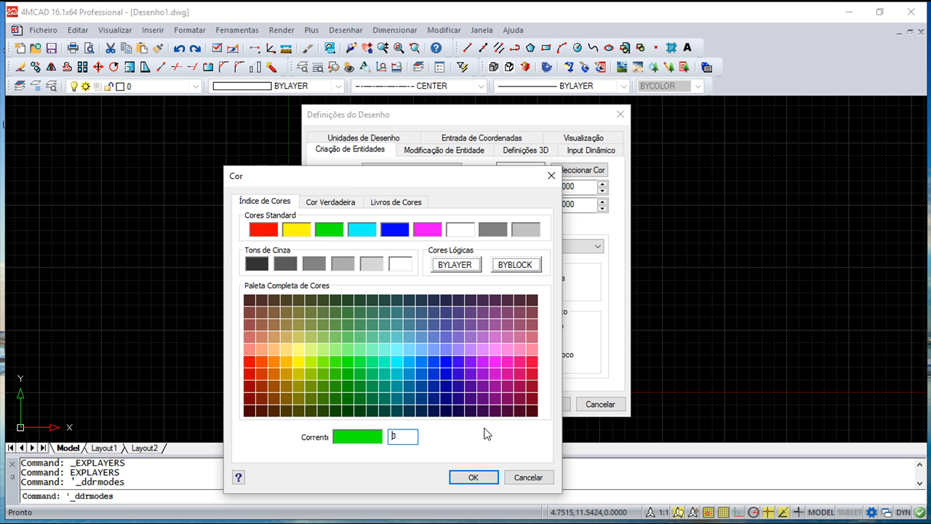
left_click(472, 478)
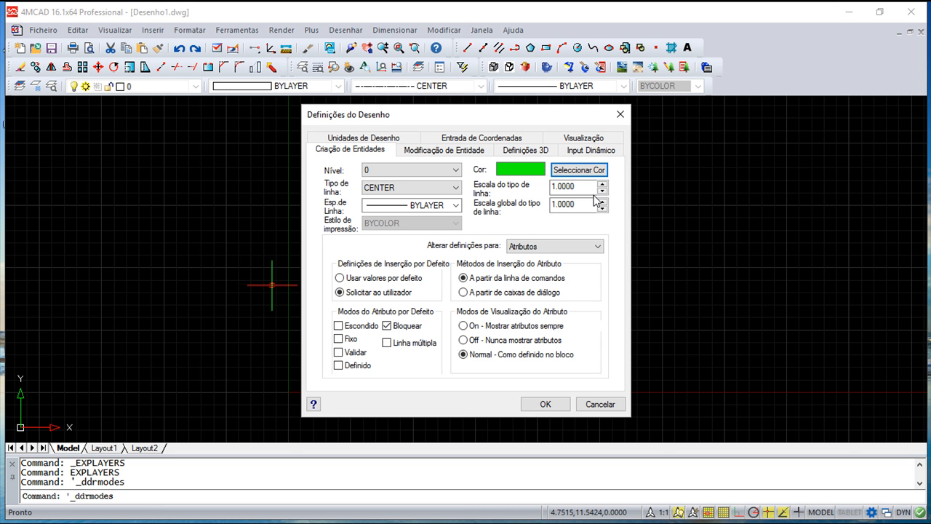
left_click(547, 408)
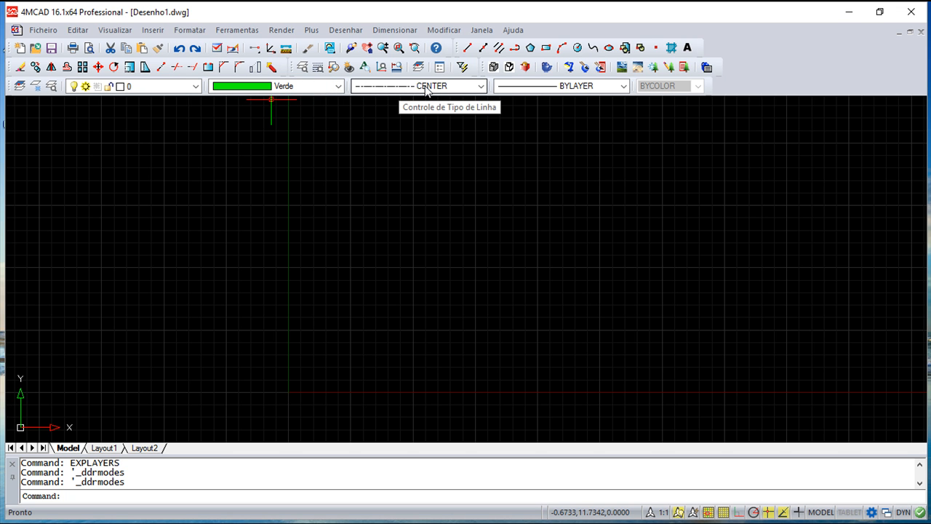
Step: Draw a single diagonal line about 20.25 units long, from about (-5.5, 9.5) down to (13.5, 2.5)
left_click(467, 47)
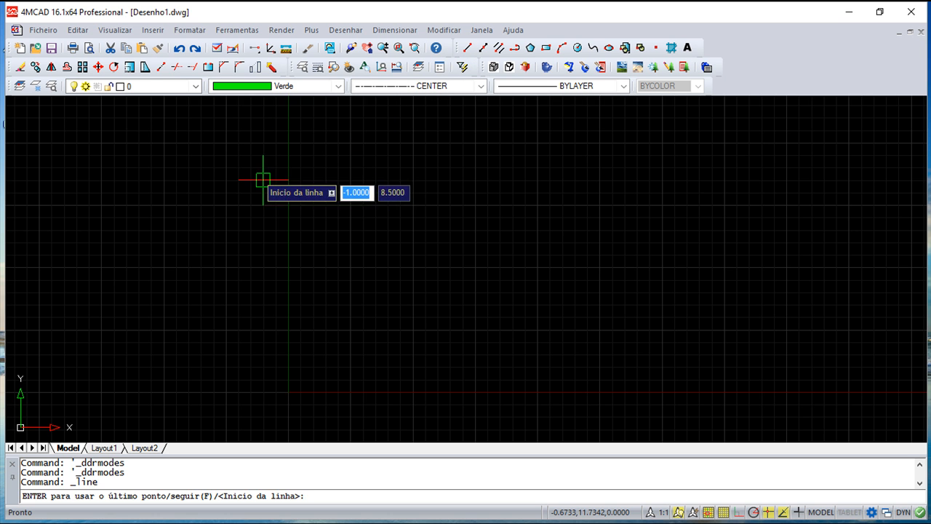
left_click(152, 155)
left_click(624, 329)
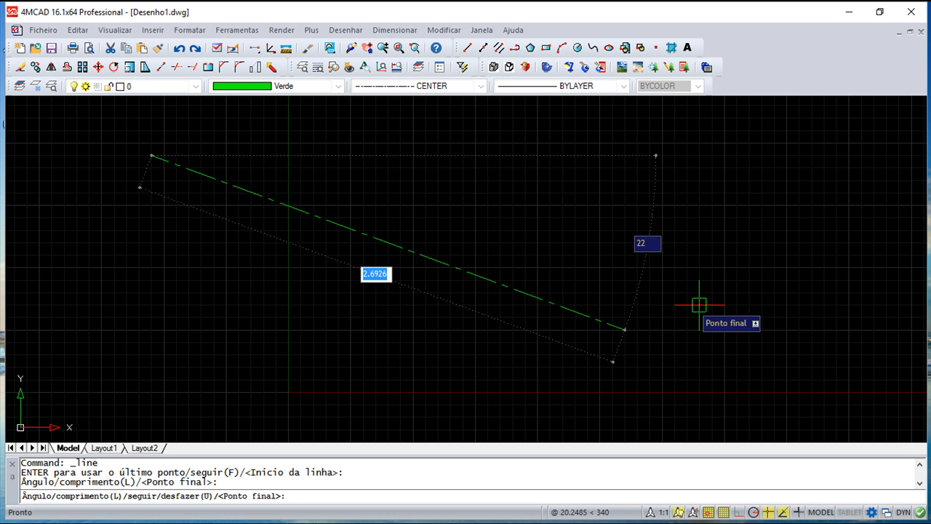
key("Return")
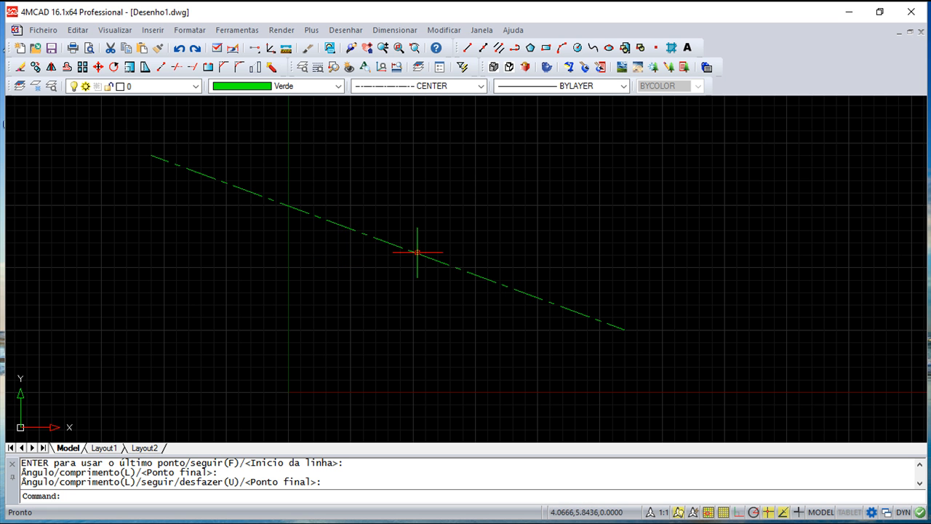
Step: Set the linetype scale of the diagonal line to 2 in its properties and deselect it
scroll(388, 293, "up", 3)
scroll(388, 295, "down", 6)
scroll(388, 298, "down", 2)
scroll(385, 298, "up", 10)
middle_click_drag(383, 276, 404, 320)
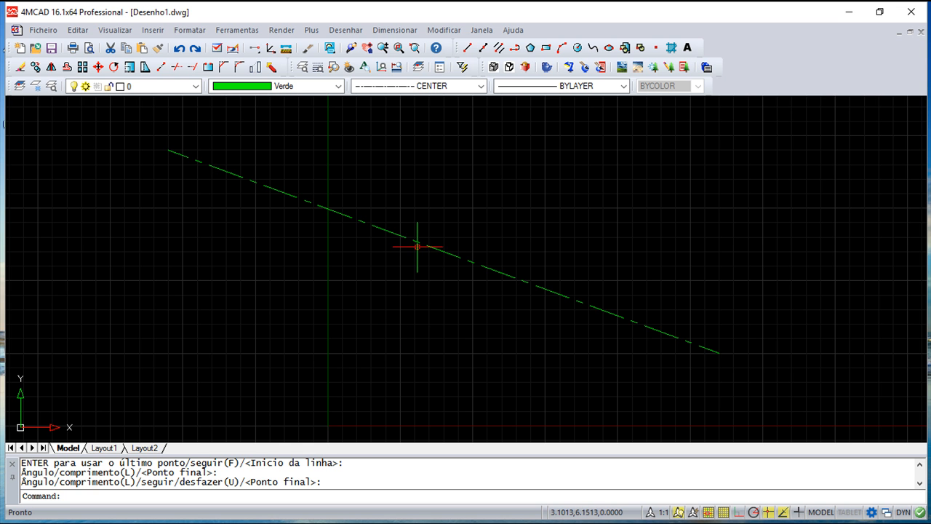
scroll(420, 250, "down", 2)
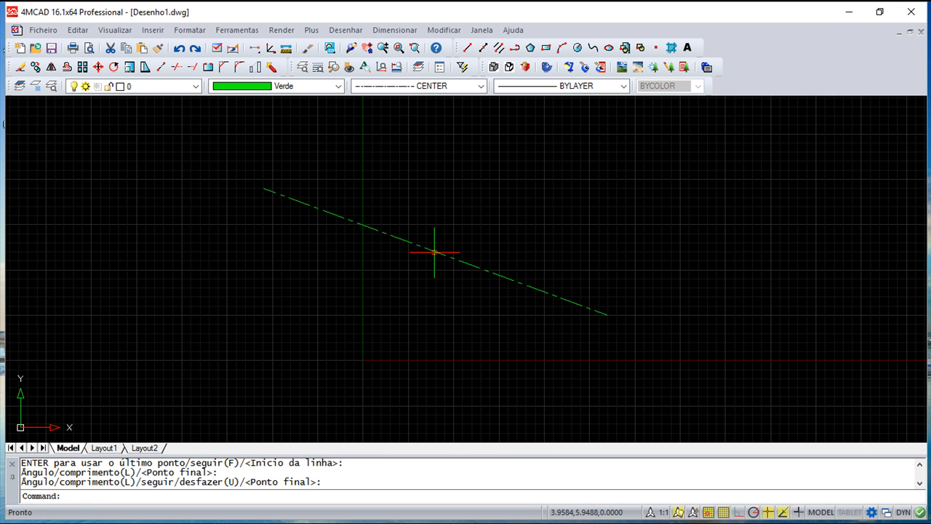
left_click(433, 250)
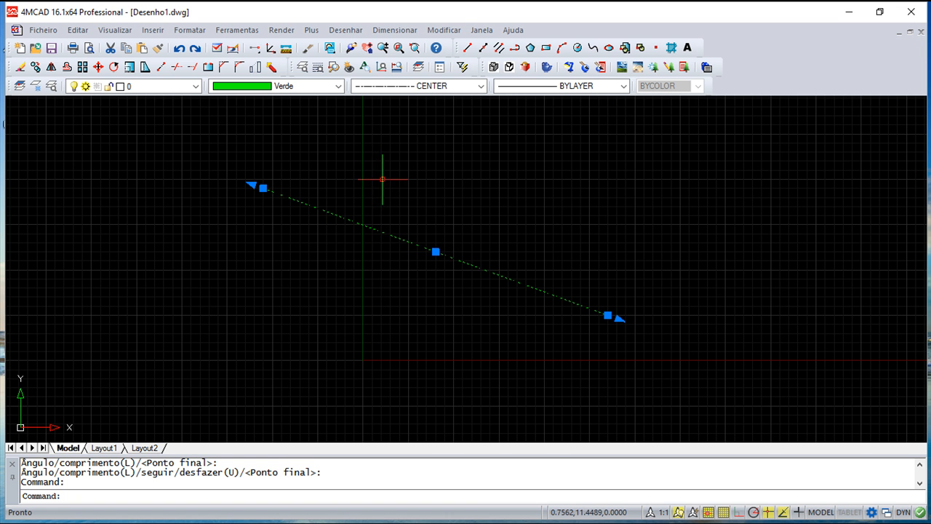
left_click(444, 30)
left_click(461, 48)
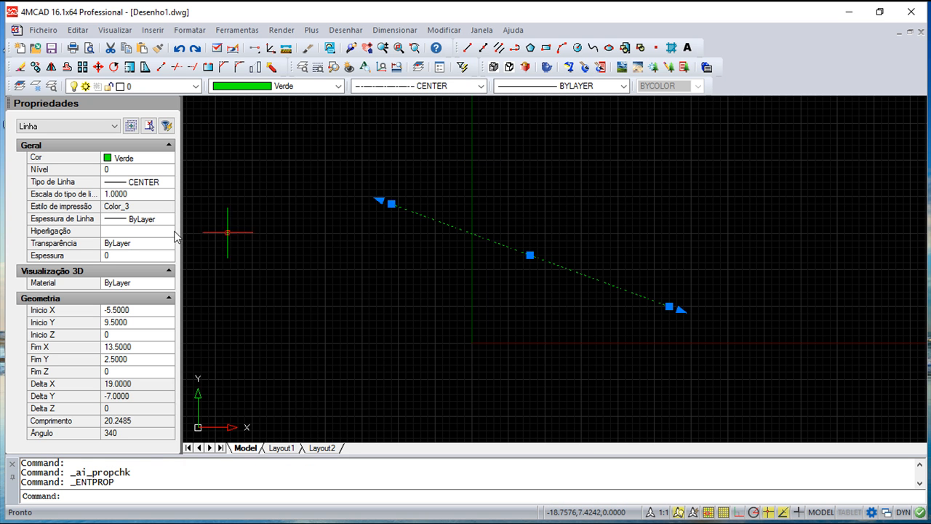
left_click(132, 194)
type("2")
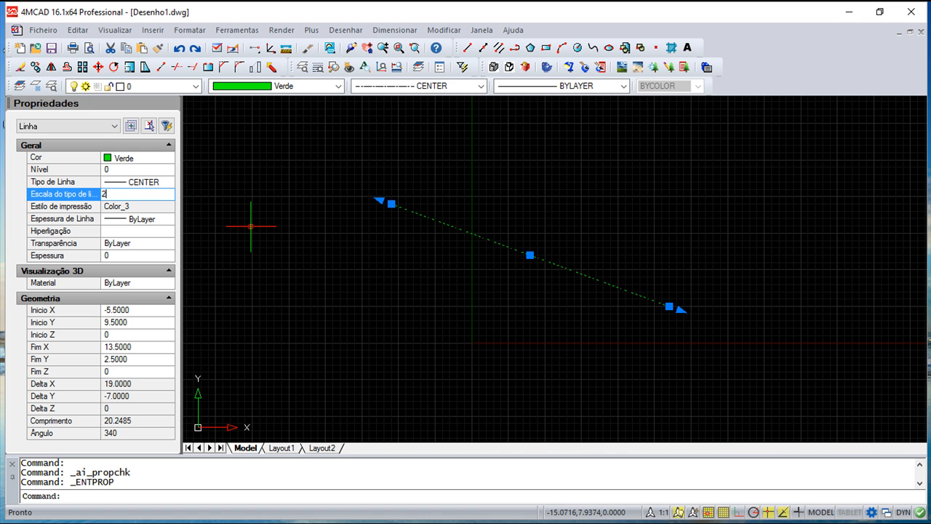
key("Return")
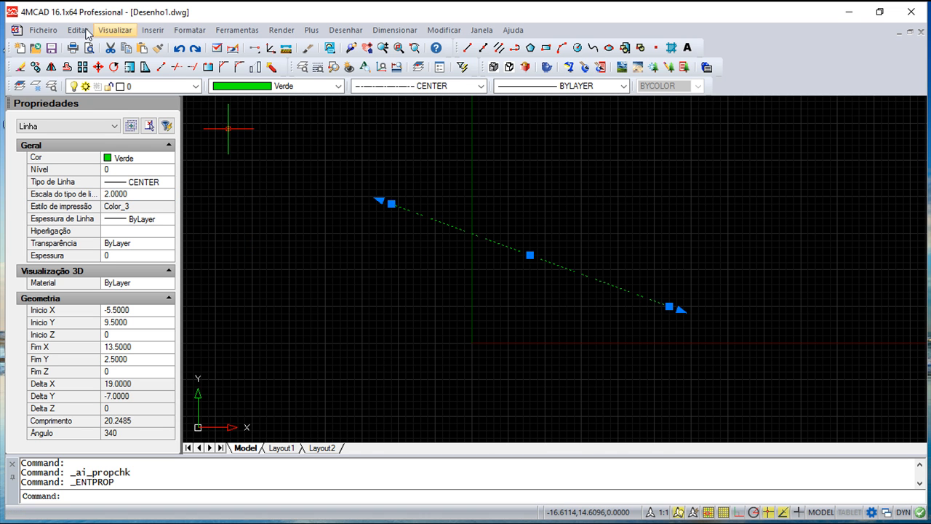
left_click(172, 105)
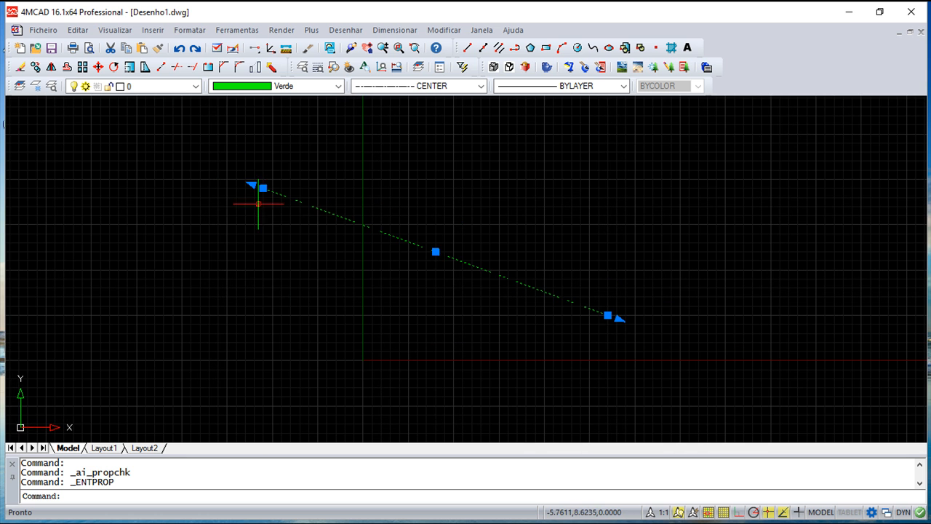
key("Escape")
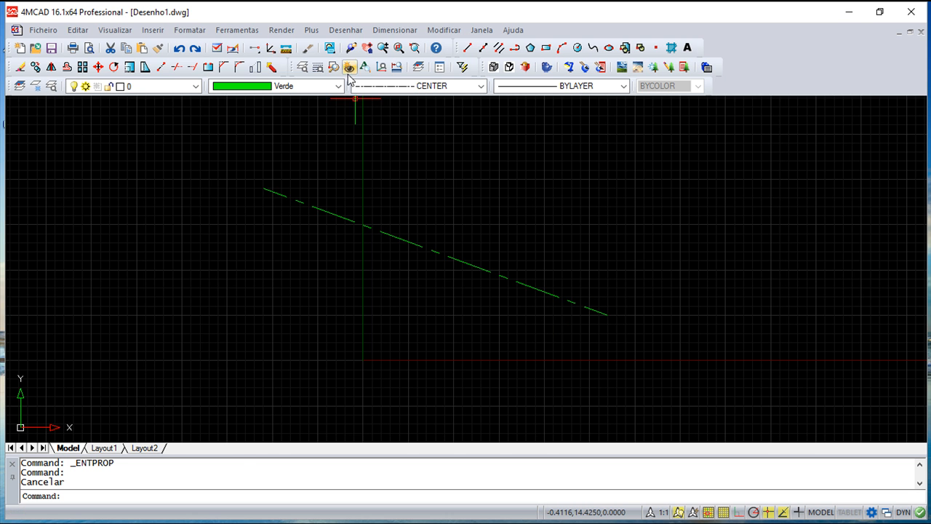
Step: Open the entity creation settings of the drawing and examine the linetype scale for new entities
left_click(237, 29)
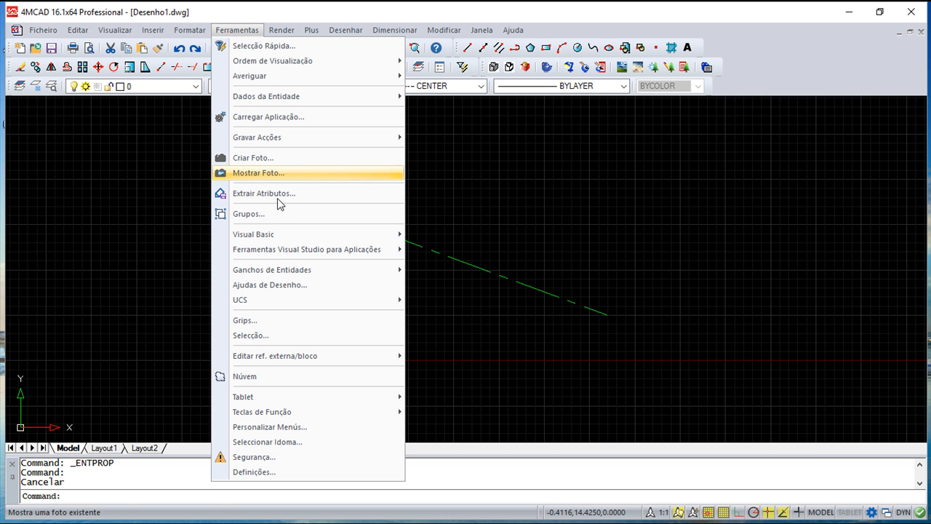
left_click(269, 286)
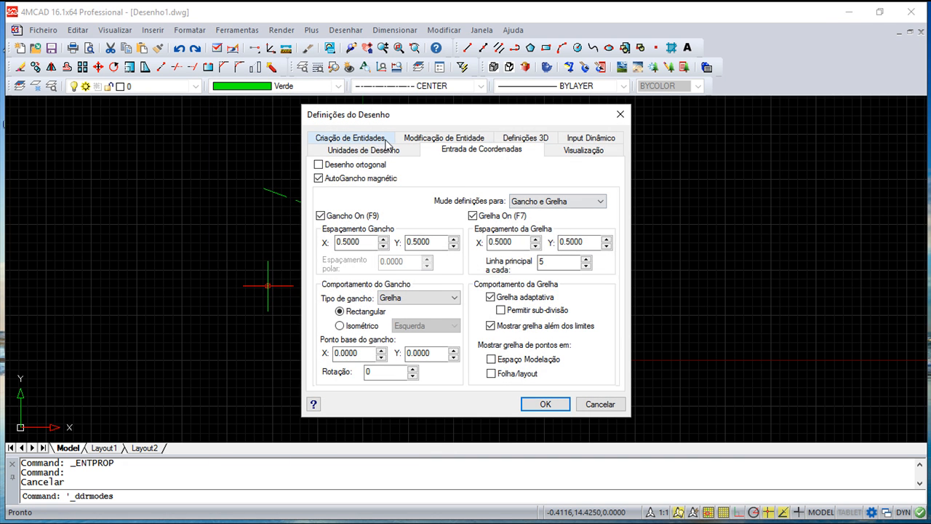
left_click(350, 138)
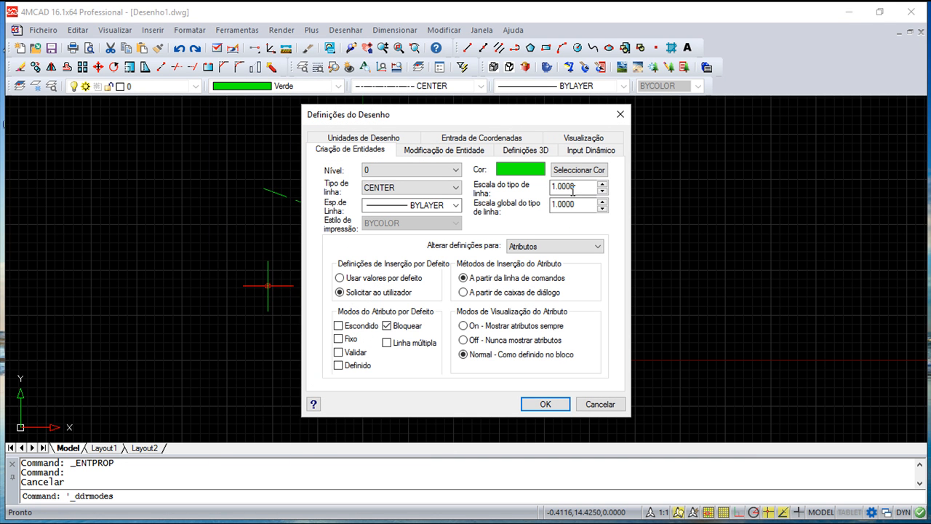
left_click_drag(577, 187, 550, 187)
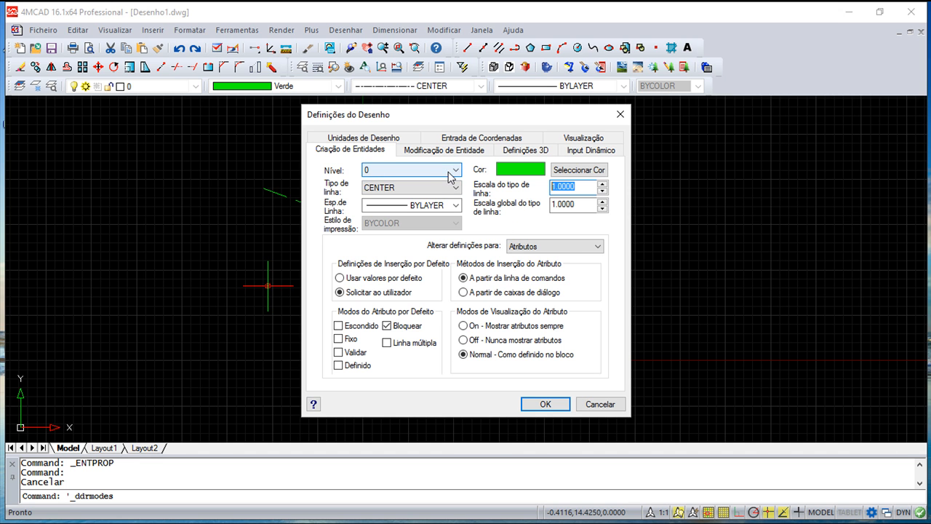
Step: Set the precision of the drawing's decimal linear units to 5
left_click(368, 140)
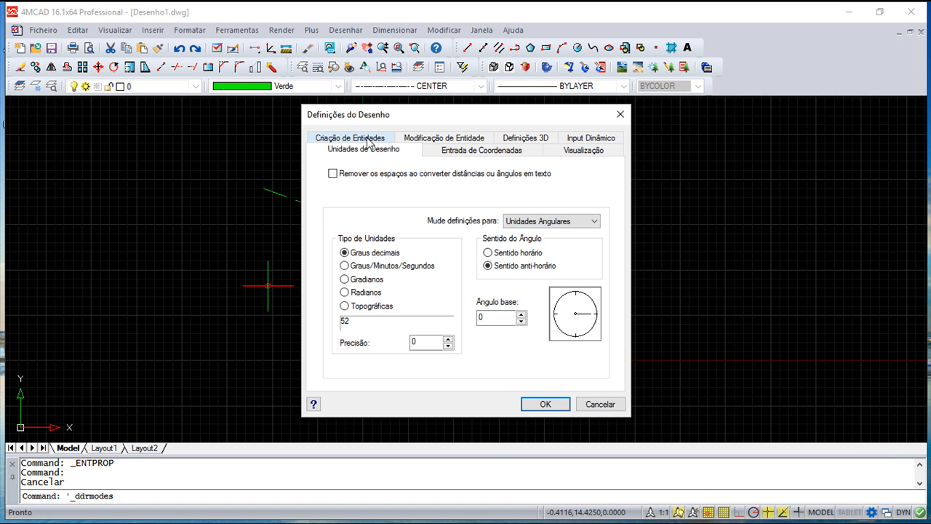
left_click(594, 221)
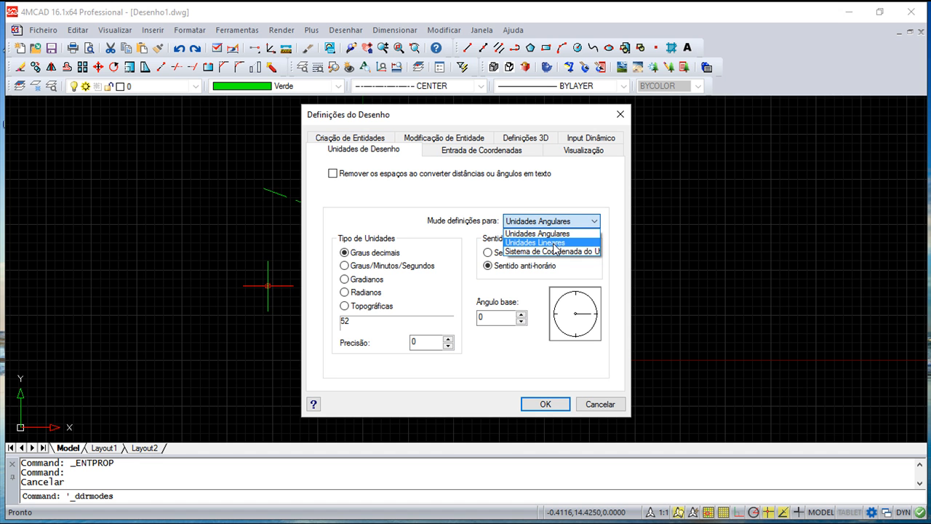
left_click(554, 241)
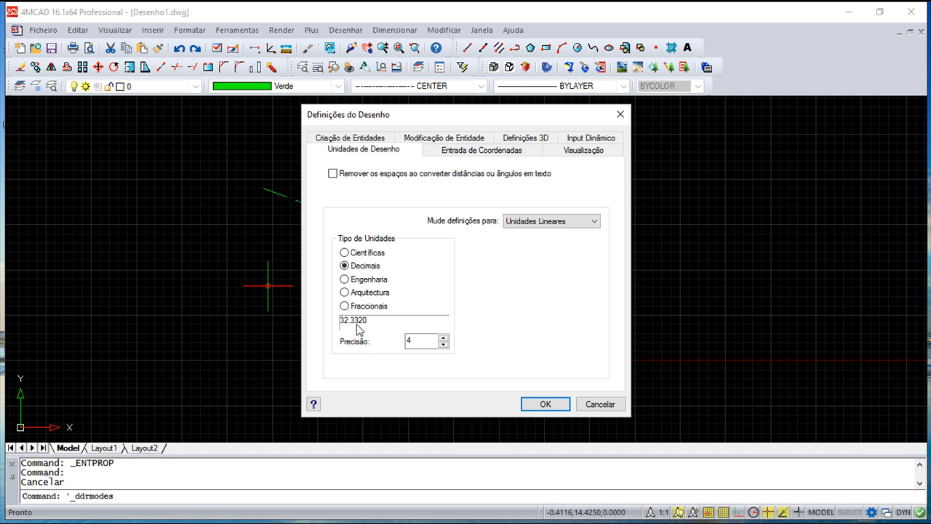
left_click(443, 344)
left_click(443, 344)
left_click(443, 339)
left_click(442, 339)
left_click(442, 339)
Step: Set the precision of the angular units in decimal degrees to 3
left_click(595, 222)
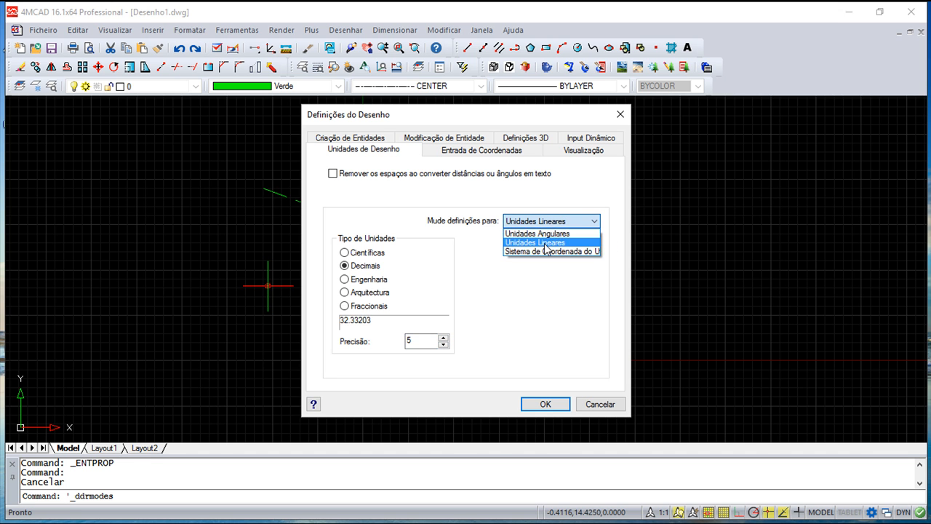
left_click(542, 233)
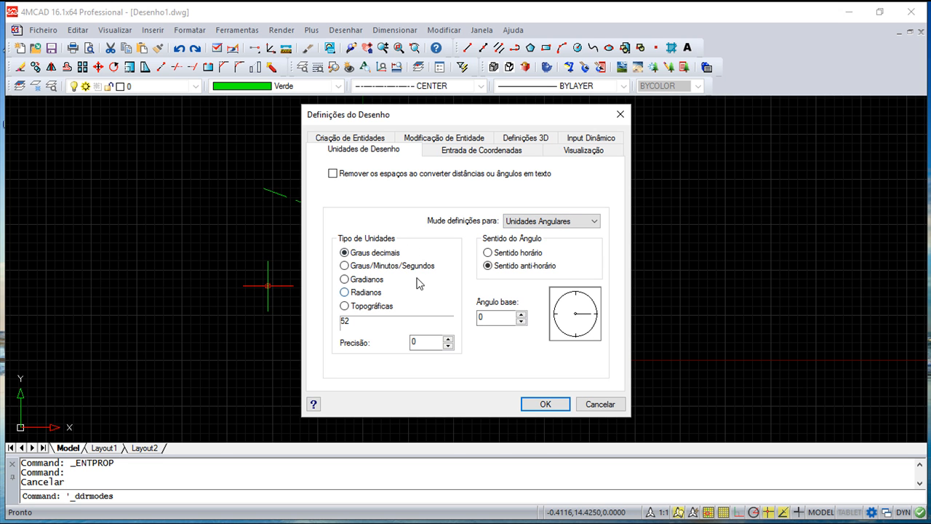
left_click(449, 339)
left_click(449, 340)
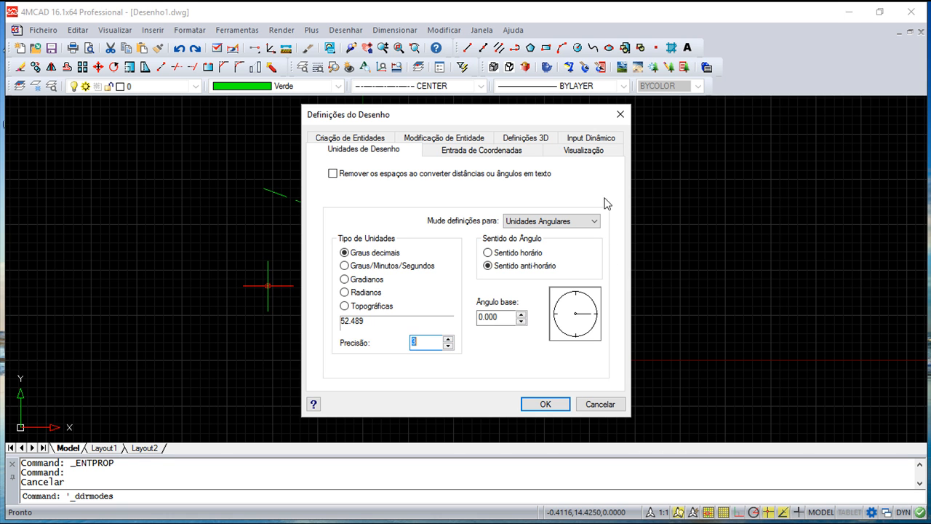
Step: Show the text defaults in the entity creation settings, keep the Standard style, and examine the text styles defined in the drawing
left_click(355, 138)
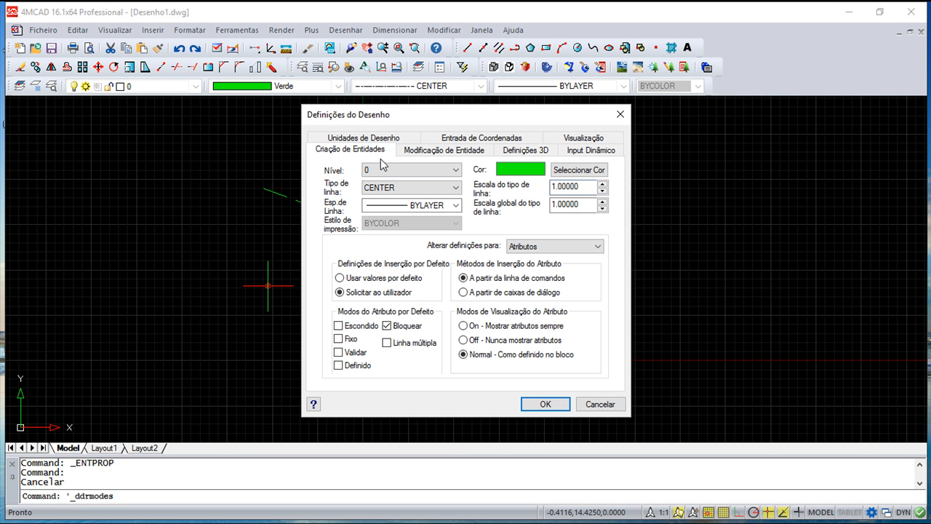
left_click(598, 247)
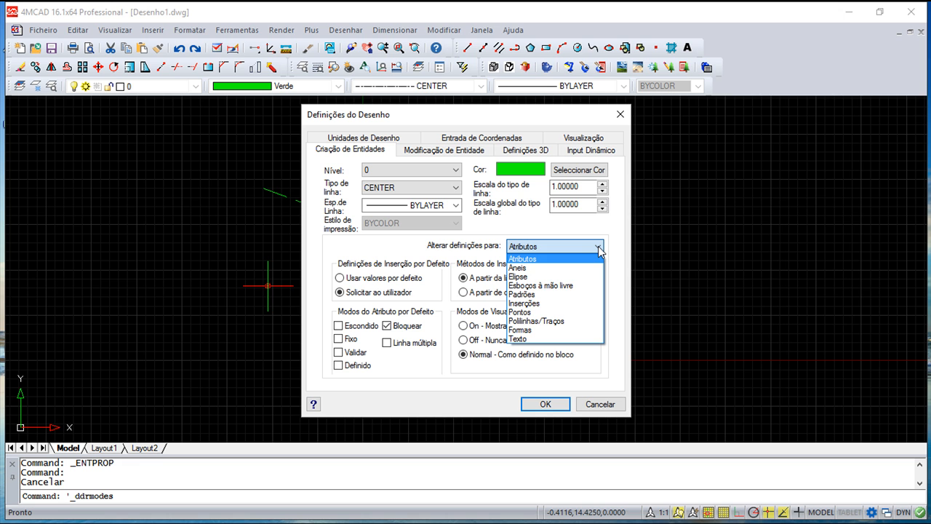
left_click(536, 339)
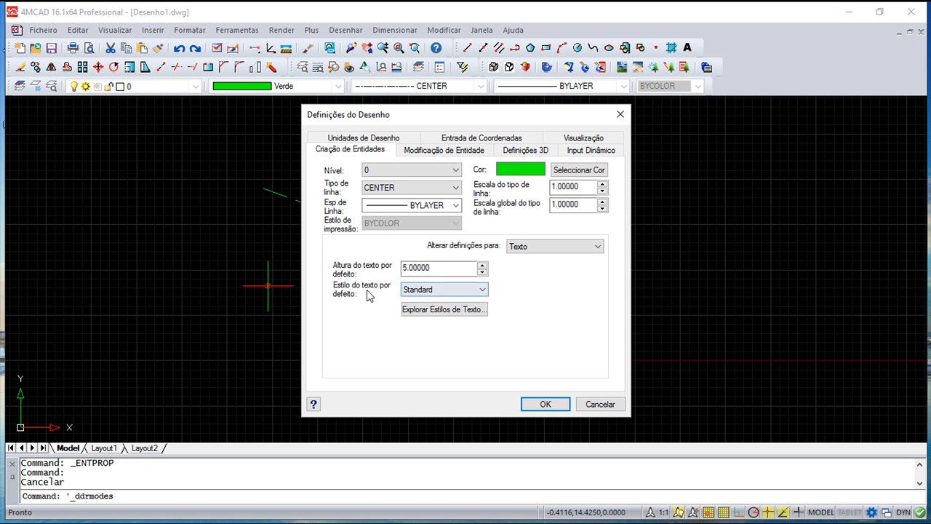
left_click(482, 290)
left_click(440, 298)
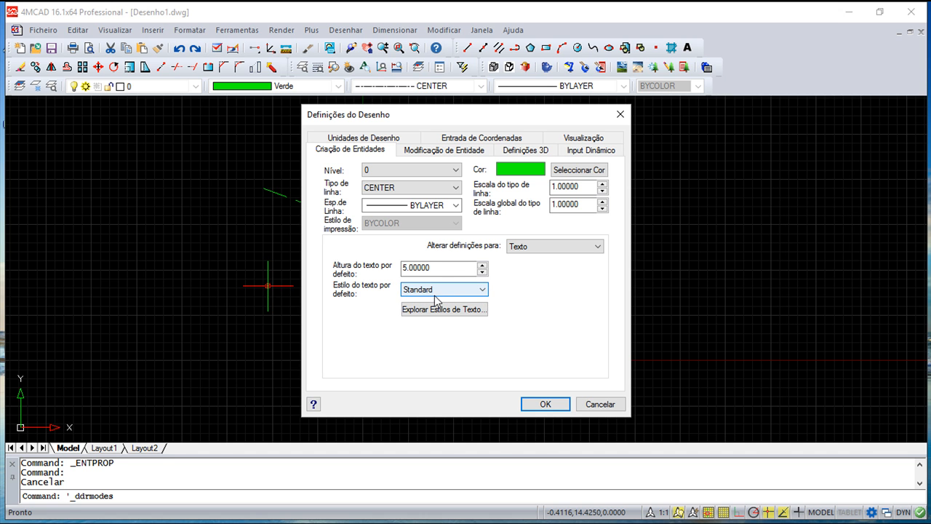
left_click(436, 311)
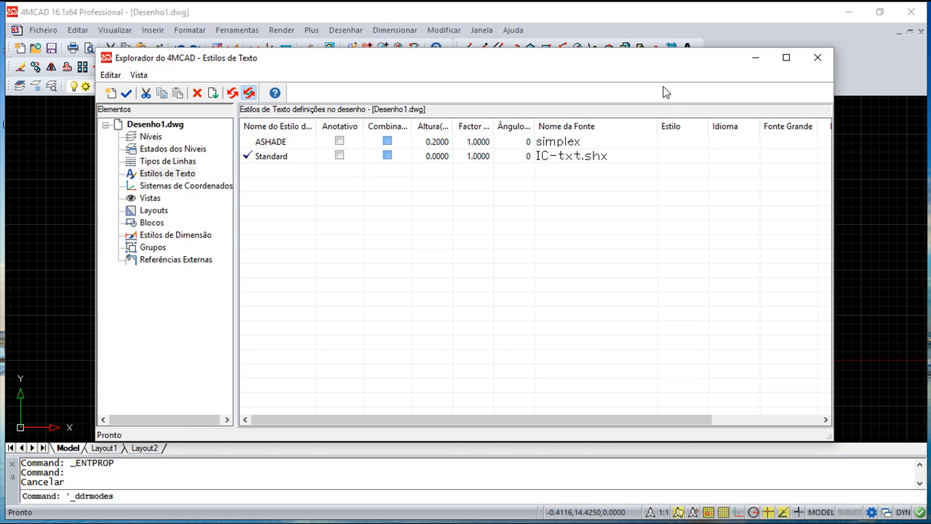
left_click(818, 58)
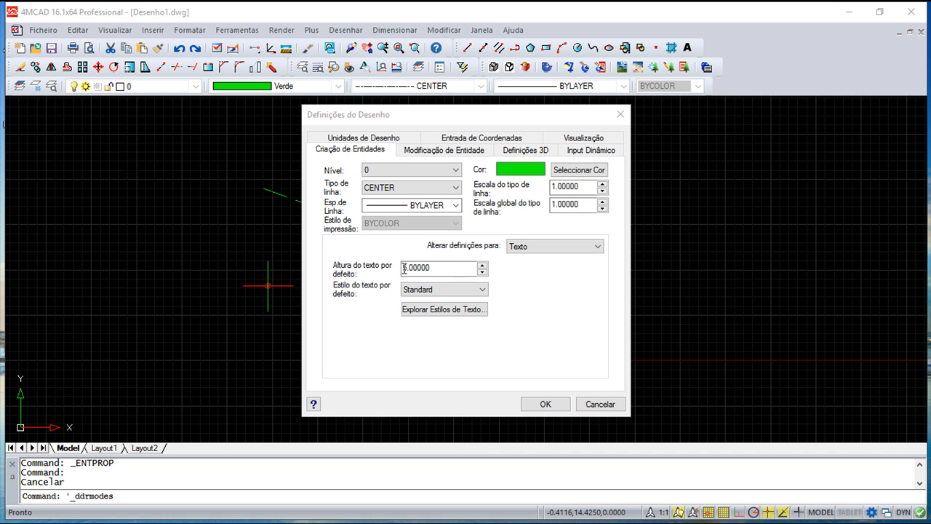
Step: Set the default text height to 3 and apply the drawing settings
left_click(444, 268)
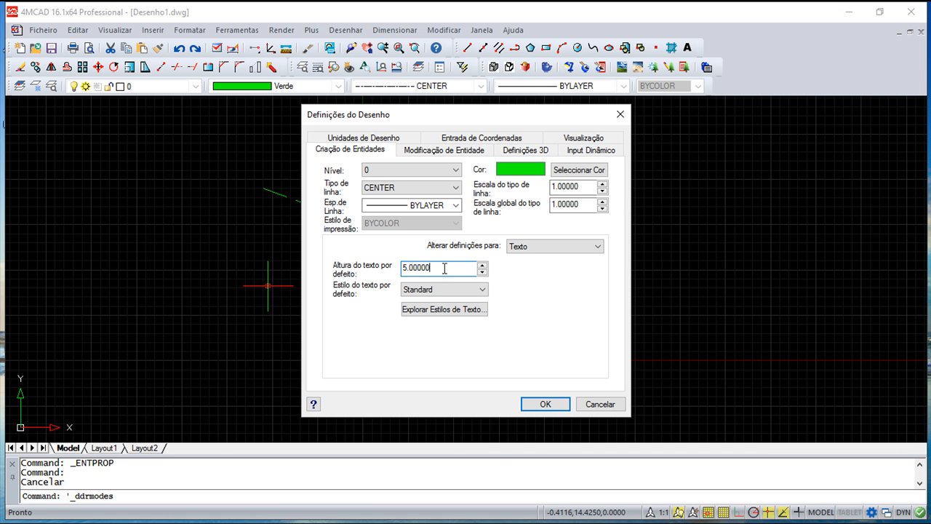
left_click_drag(444, 268, 374, 272)
left_click(438, 269)
type("3")
key("Return")
Step: Start a single-line text below the diagonal line to check the default text height, leaving the command without creating text
left_click(336, 31)
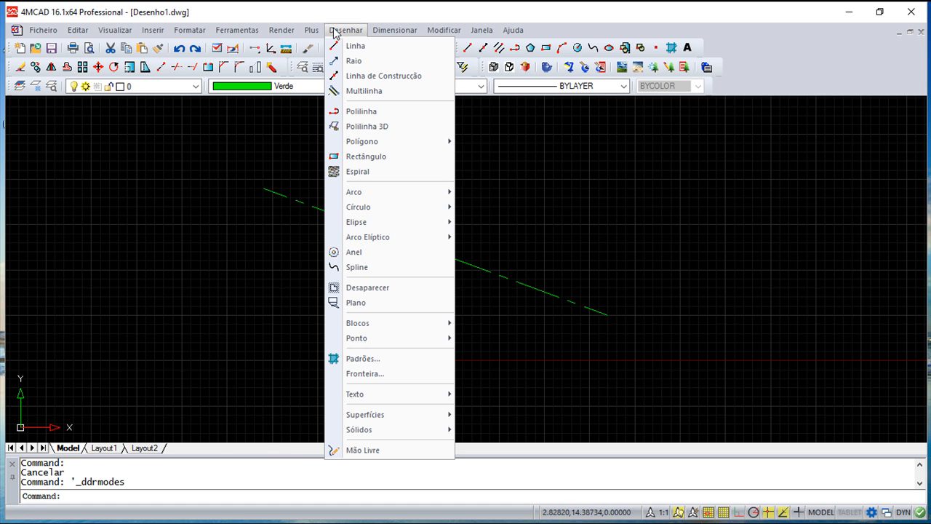
mouse_move(381, 397)
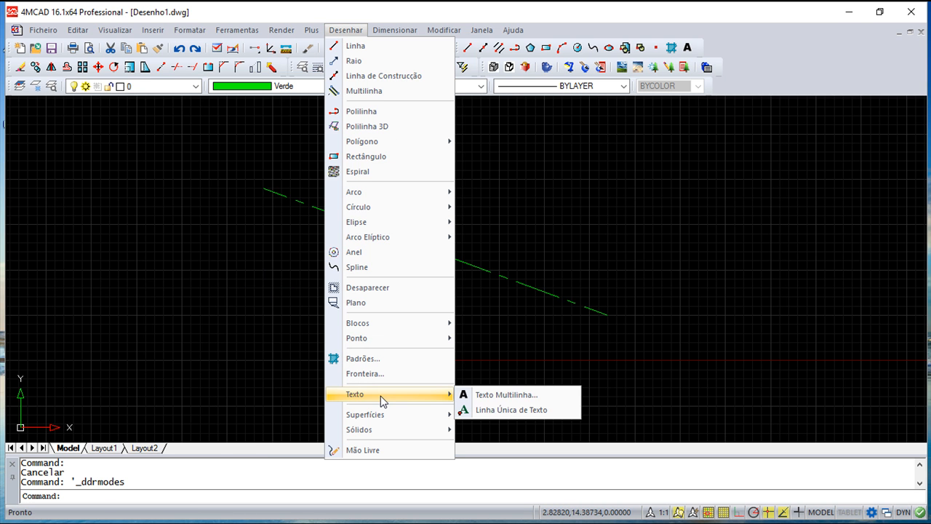
left_click(493, 410)
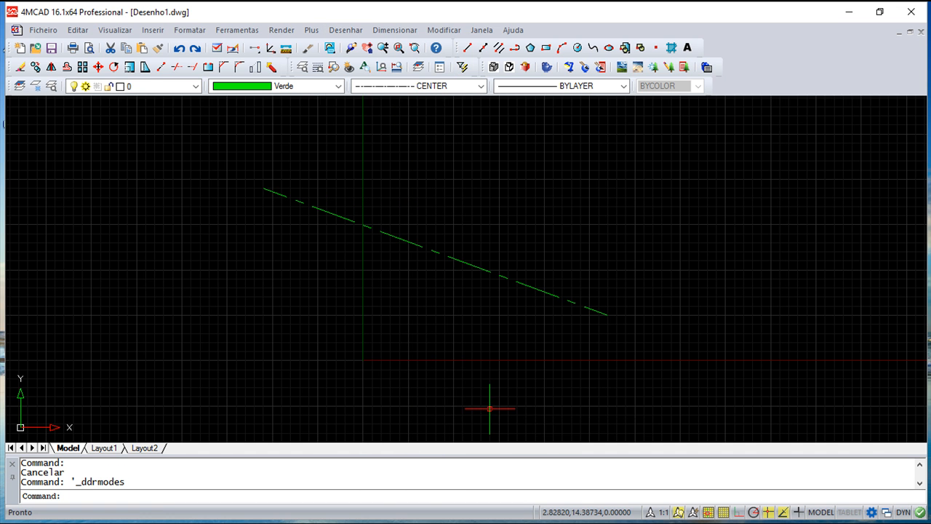
left_click(273, 323)
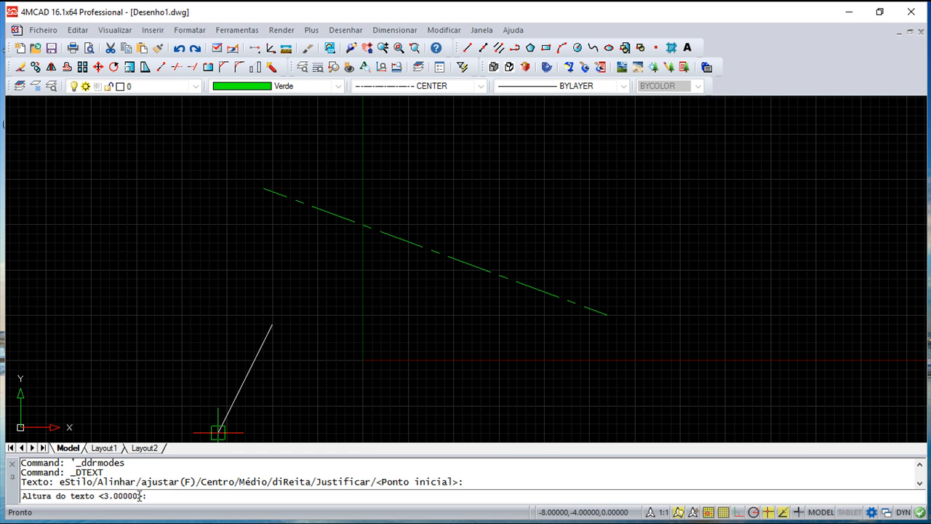
key("Escape")
key("Escape")
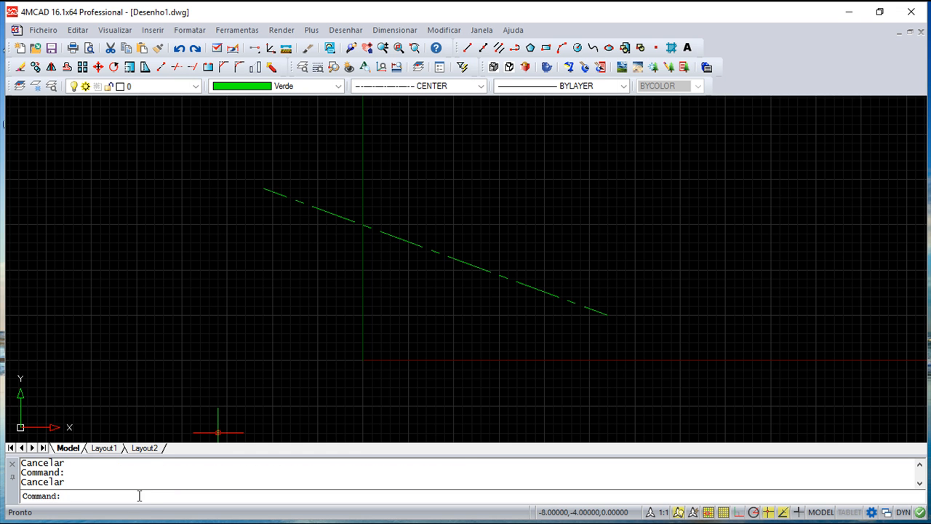
Step: Show the drawing limits among the coordinate entry settings of the drawing
left_click(234, 32)
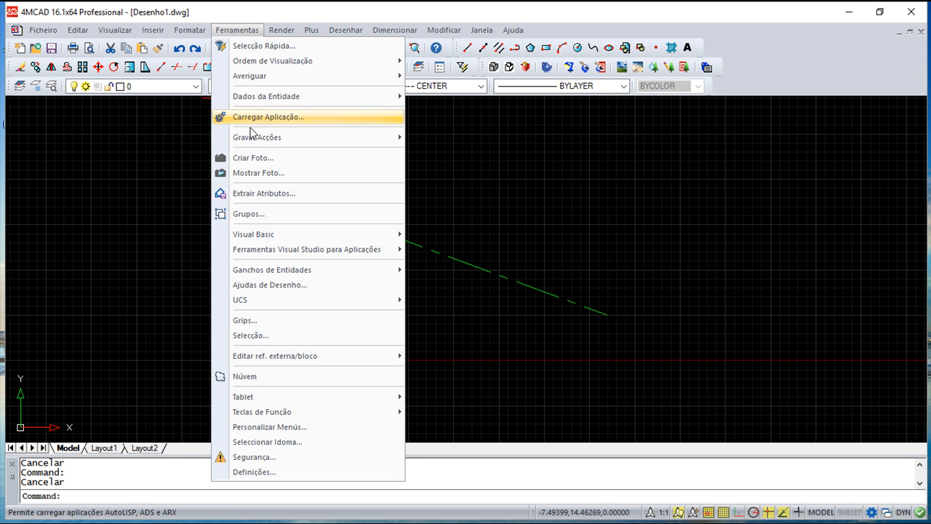
left_click(284, 287)
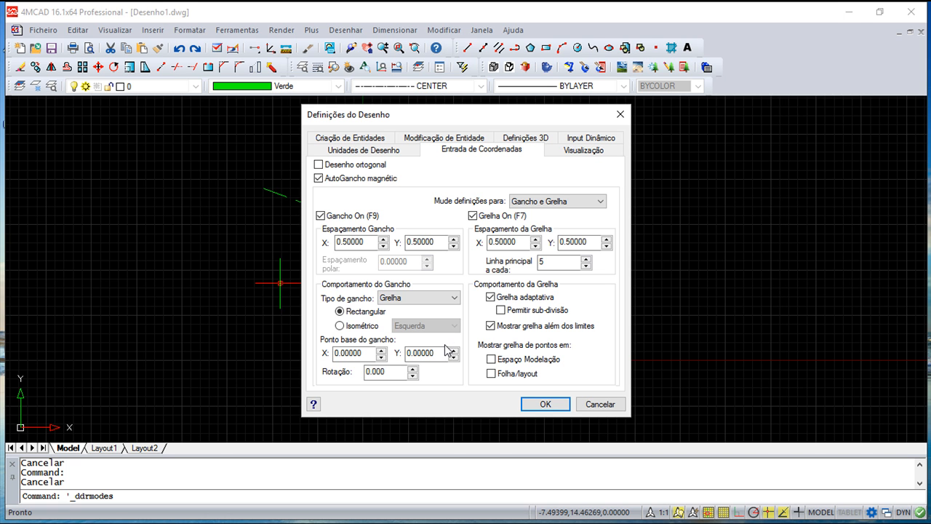
left_click(599, 202)
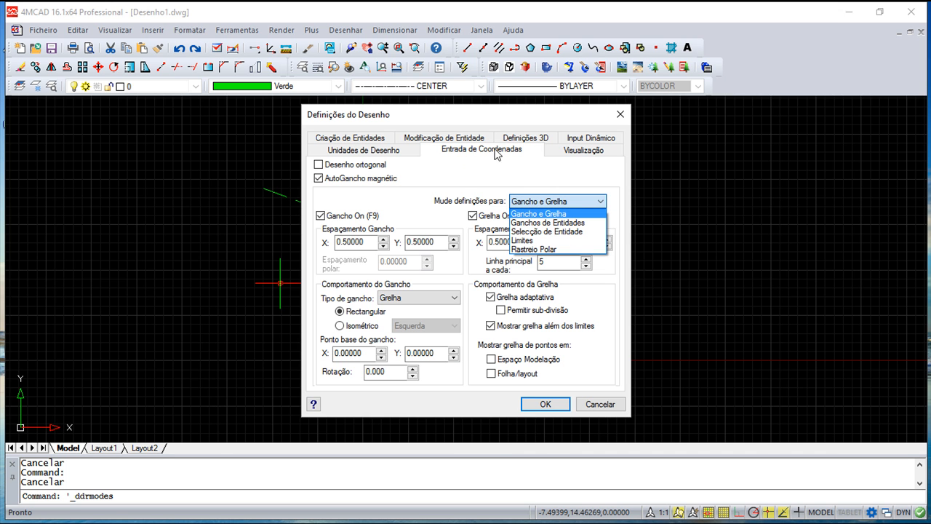
left_click(521, 240)
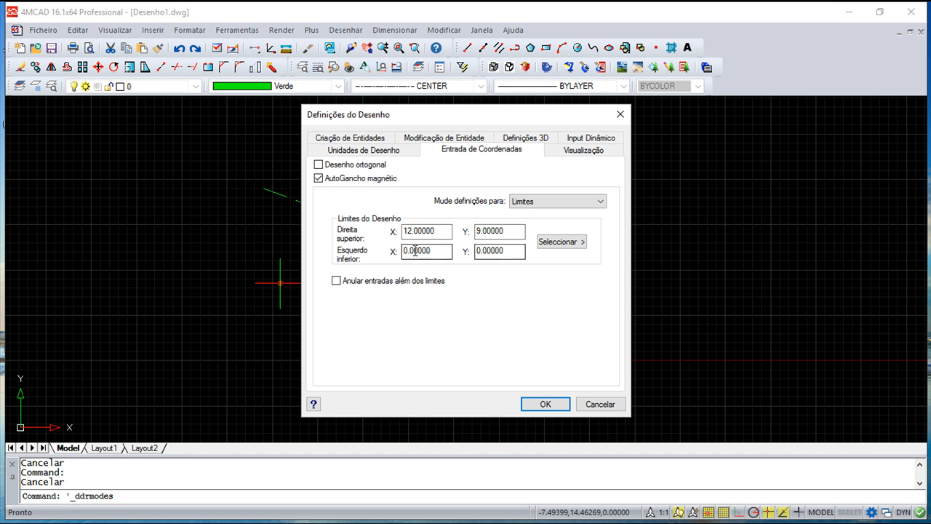
Step: Set the upper-right drawing limit to X 420 and Y 297, block entries beyond the limits, and apply the settings
left_click_drag(441, 231, 372, 222)
type("420")
left_click_drag(522, 232, 482, 231)
type("29")
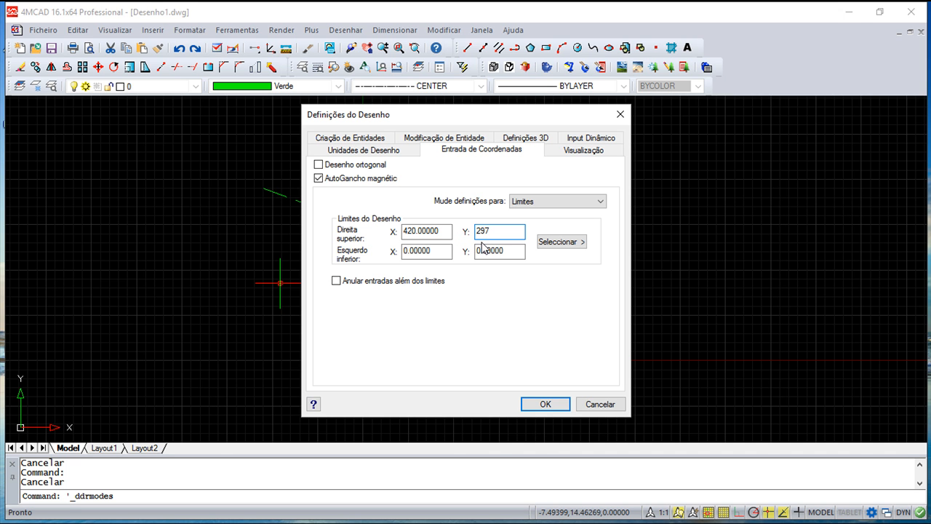
type("7")
left_click(505, 254)
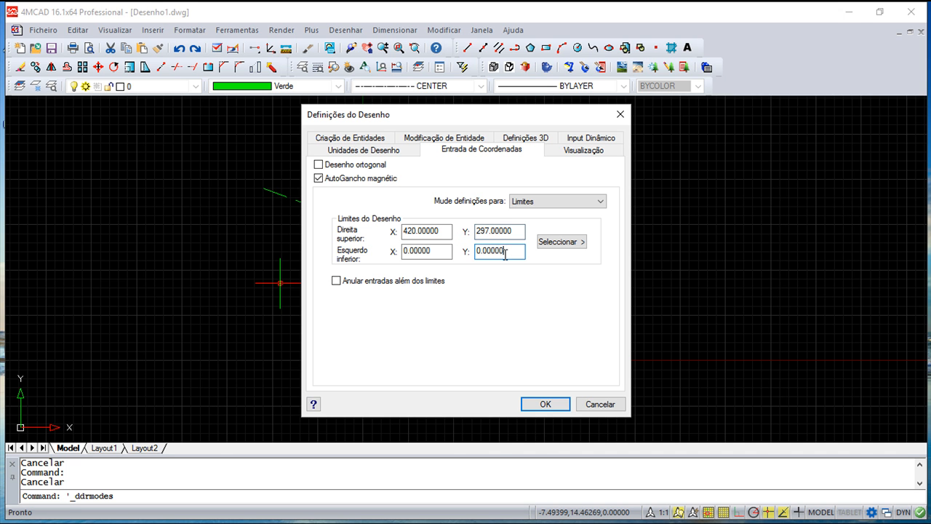
left_click(336, 281)
left_click(552, 405)
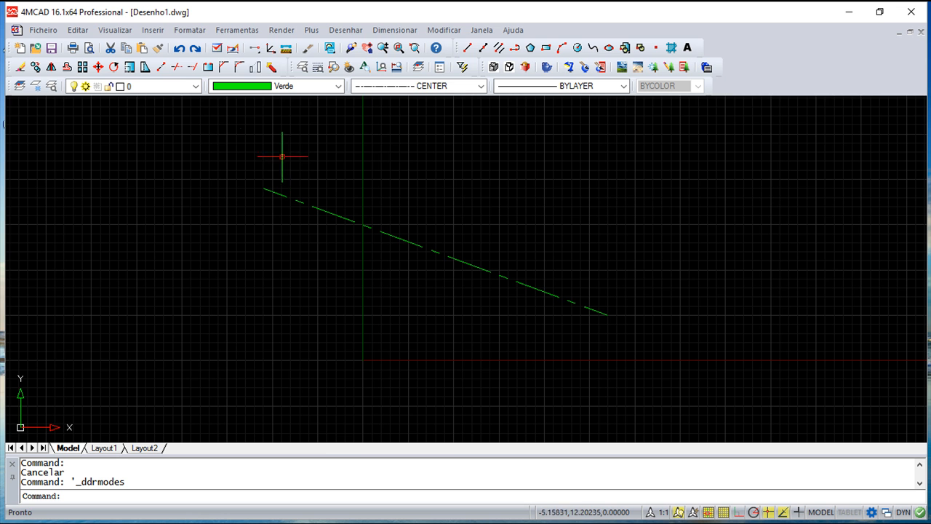
Step: Draw a rectangle from the origin 0,0 to the relative opposite corner 420,297 to mark the drawing limits
left_click(350, 33)
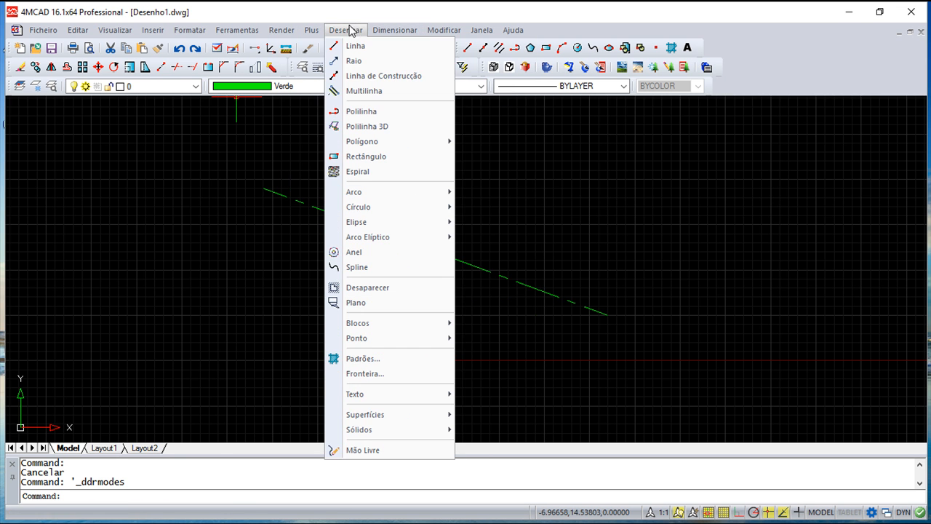
left_click(378, 158)
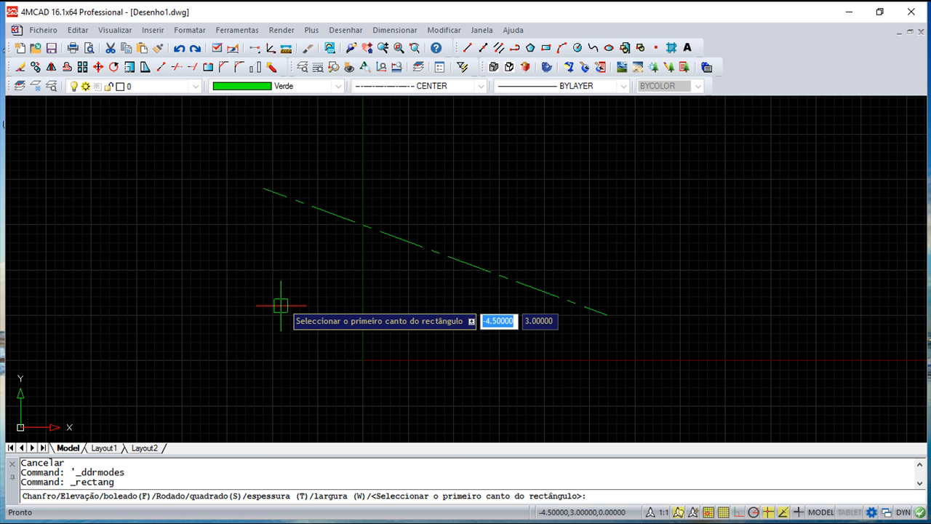
type("0")
key("Tab")
type("0")
key("Return")
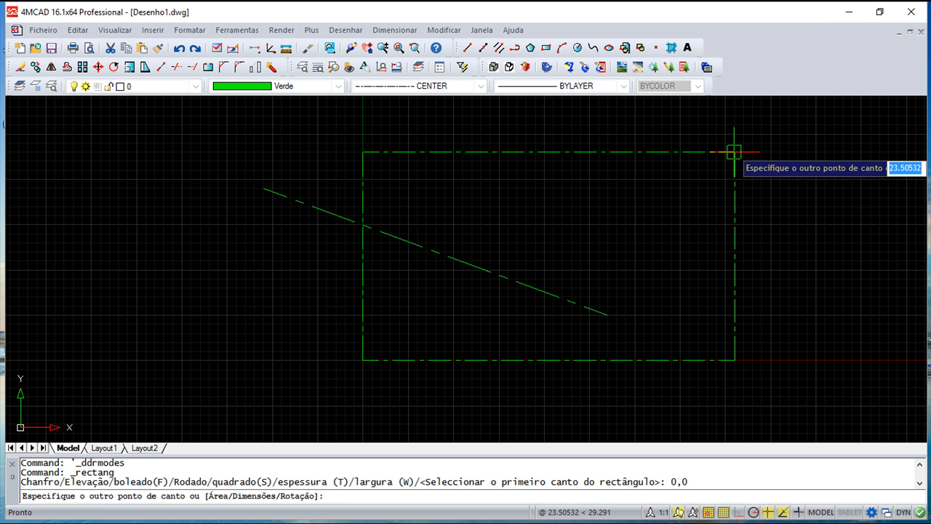
key("Tab")
type("420")
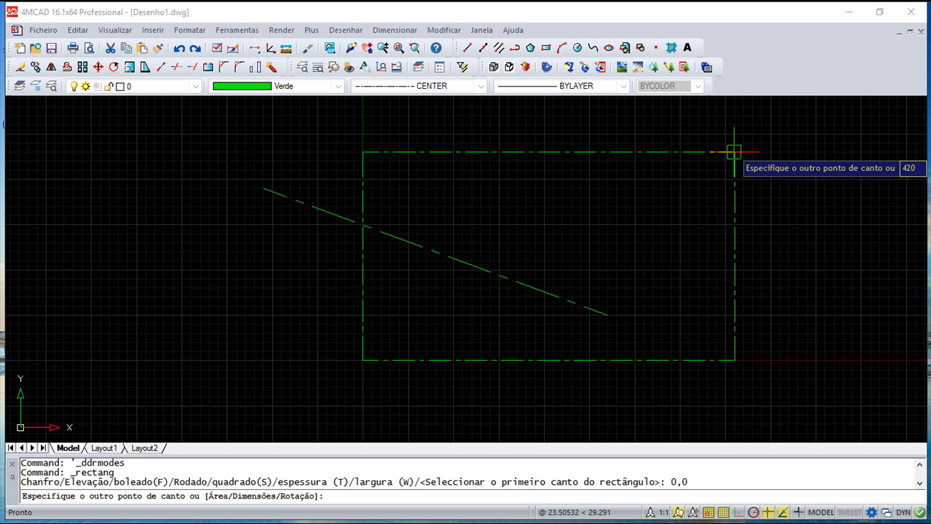
type(",297")
key("Return")
Step: Try to start a line at two points beyond the right side of the limits rectangle
type("z")
key("Return")
type("a")
key("Return")
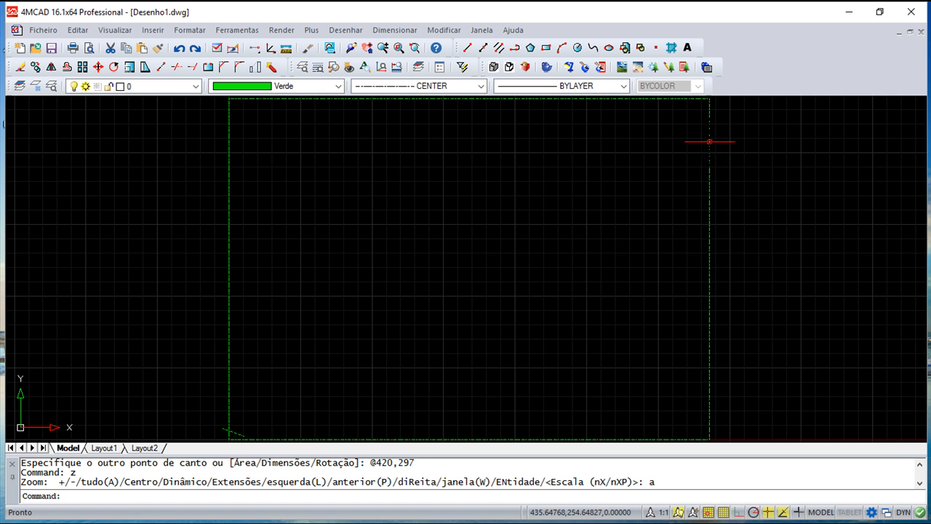
scroll(557, 235, "down", 2)
middle_click_drag(564, 257, 519, 254)
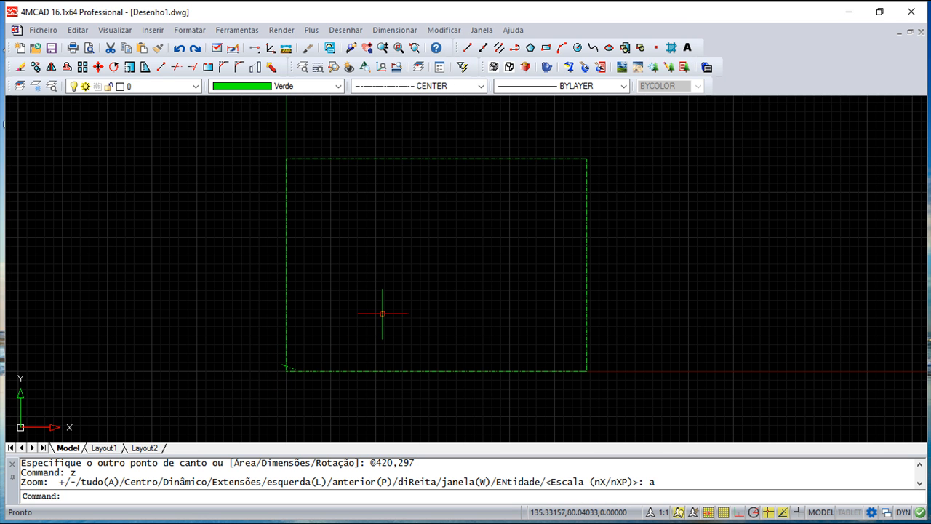
left_click(467, 48)
left_click(645, 170)
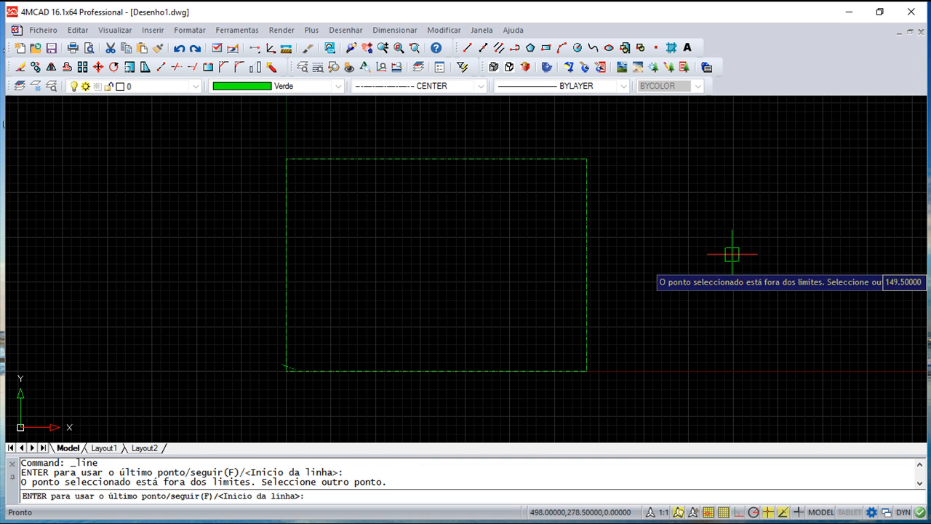
left_click(636, 330)
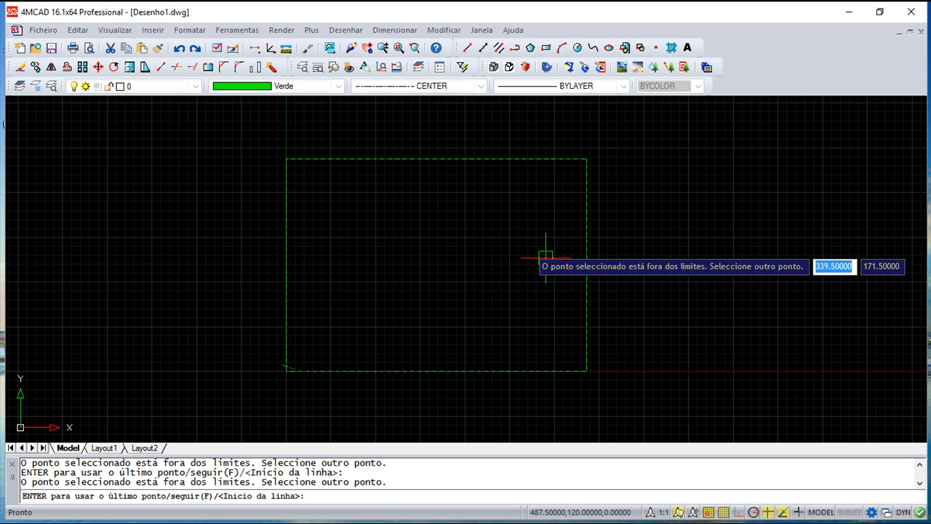
Step: Draw two connected line segments inside the rectangle, the first about 214 units long toward the lower left, the second toward the upper left
left_click(519, 240)
left_click(374, 288)
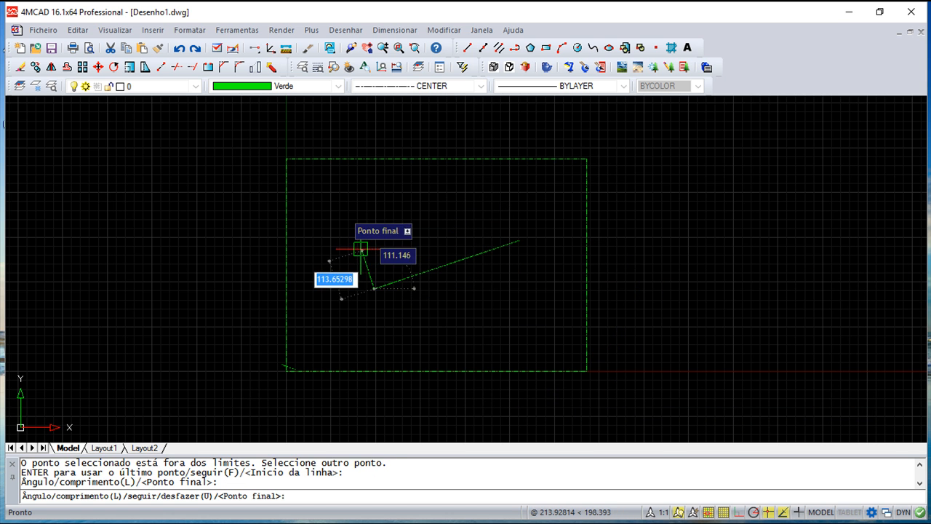
left_click(335, 200)
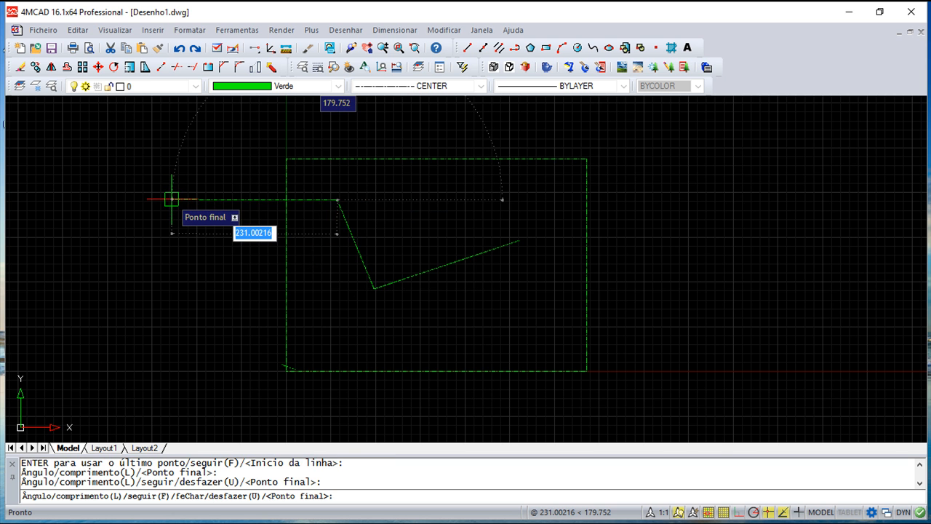
Step: Try to continue the line to points beyond the left side of the rectangle, and end the line command
left_click(171, 200)
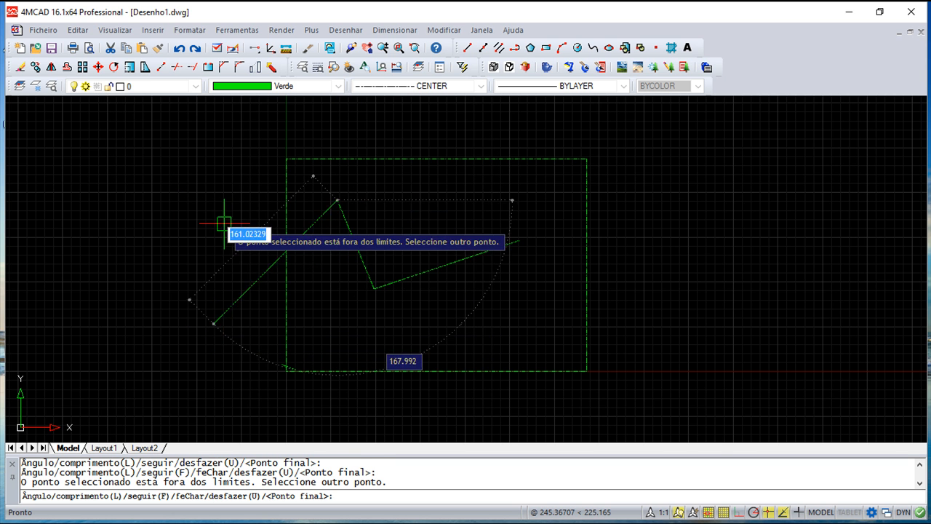
left_click(217, 201)
key("Escape")
key("Escape")
key("Escape")
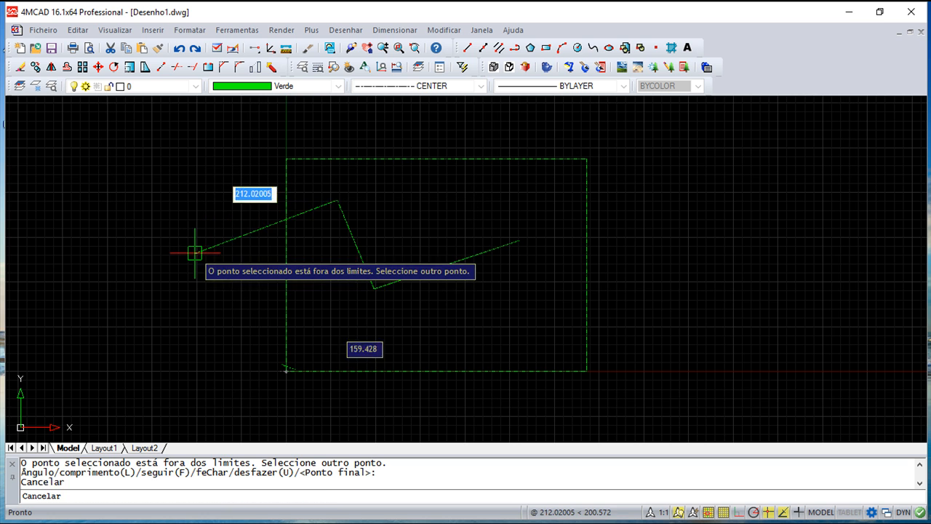